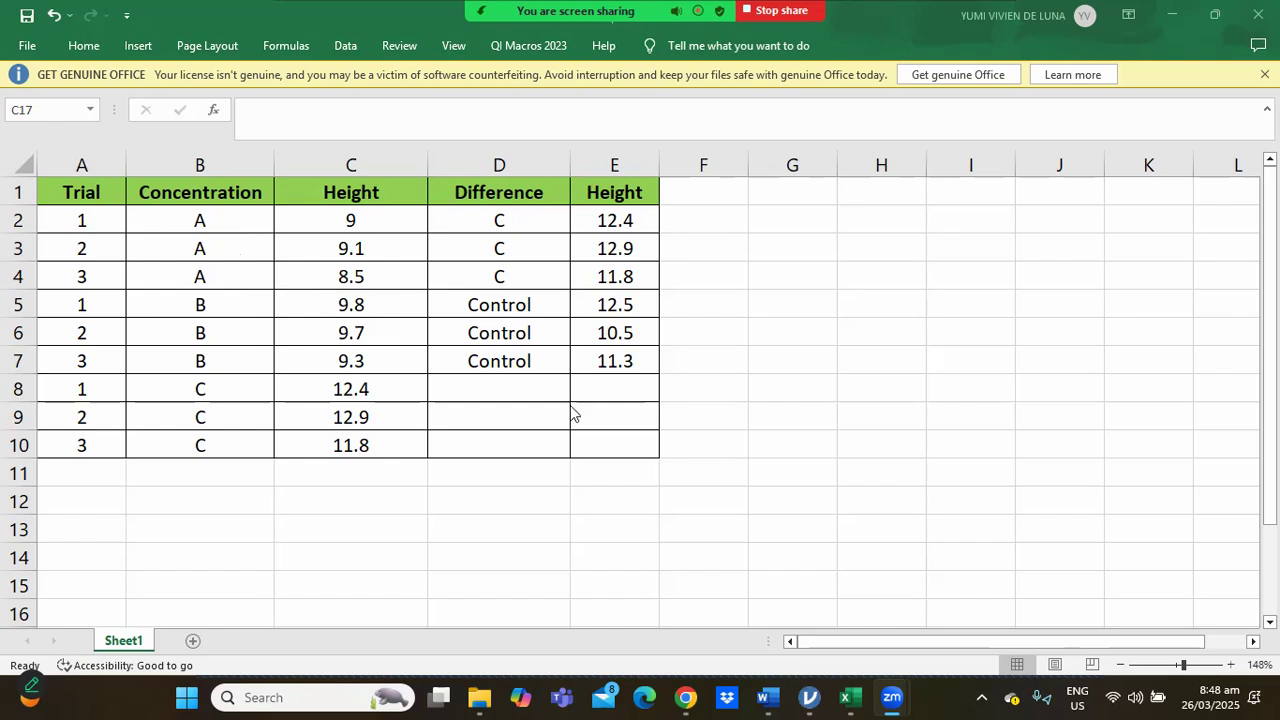
- Switch to jamovi and open the Sample Data file by browsing to its project subfolder inside the 2025 folder
click(810, 697)
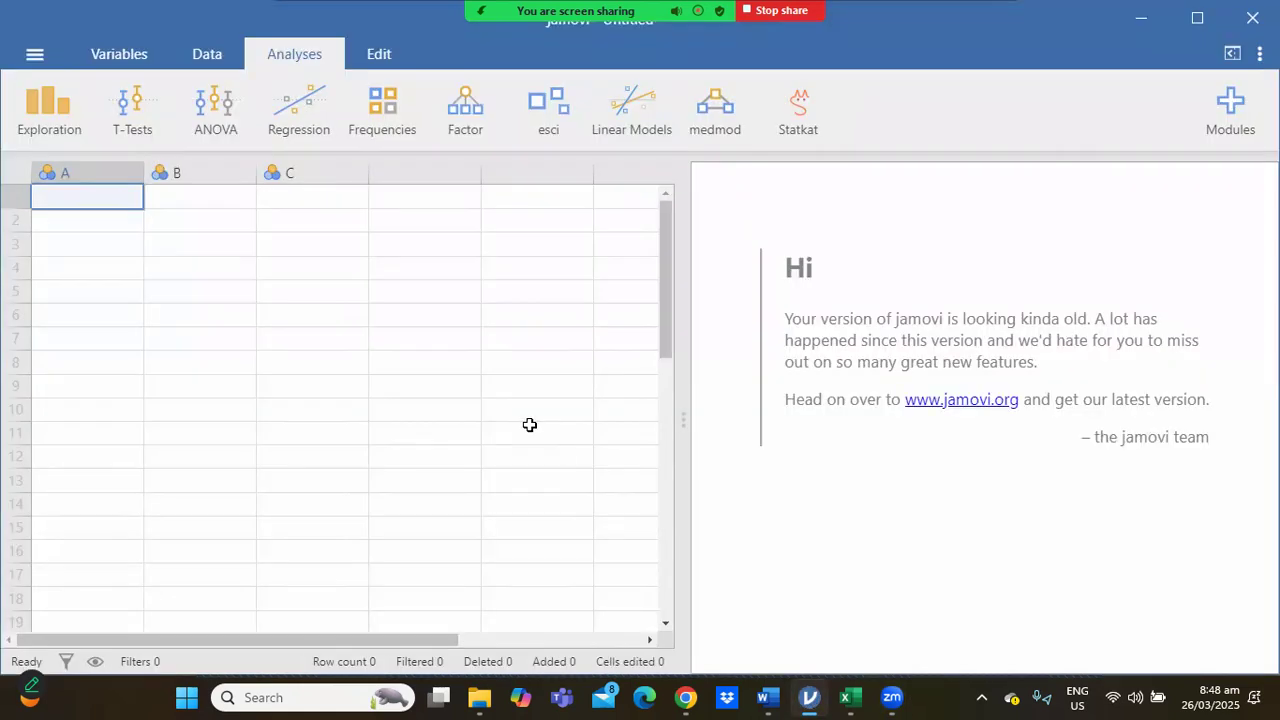
click(36, 54)
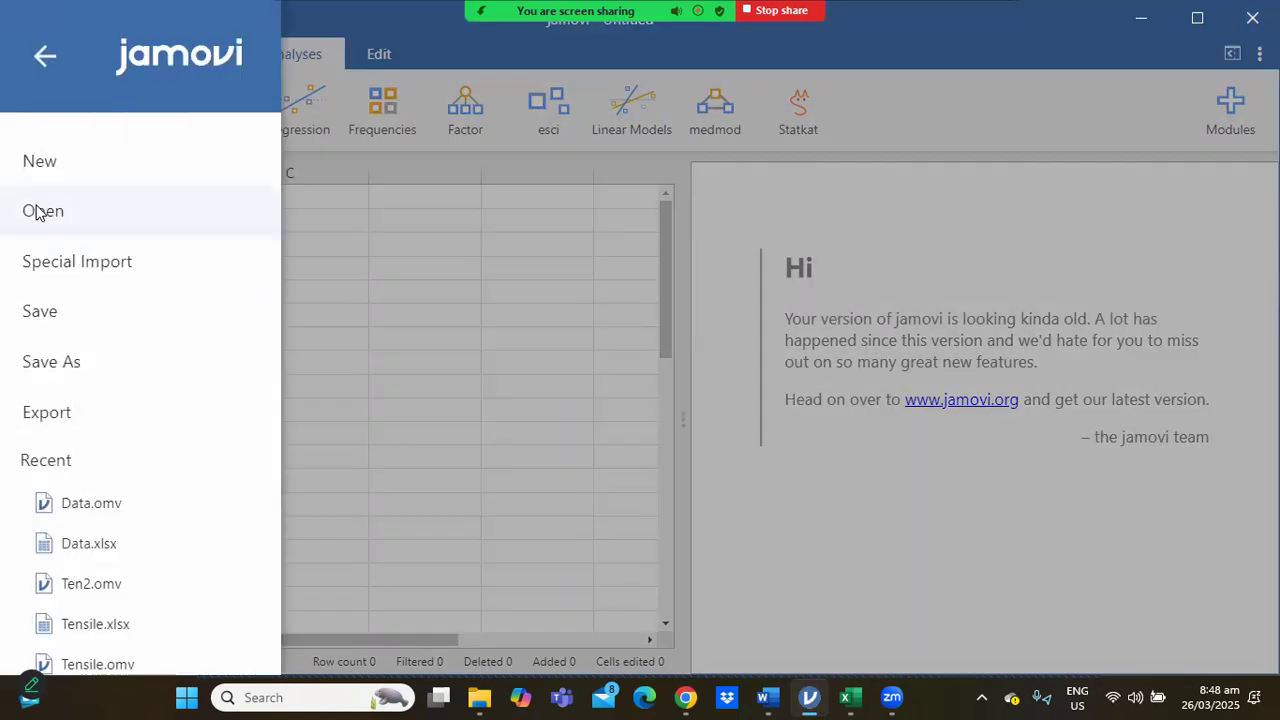
click(36, 212)
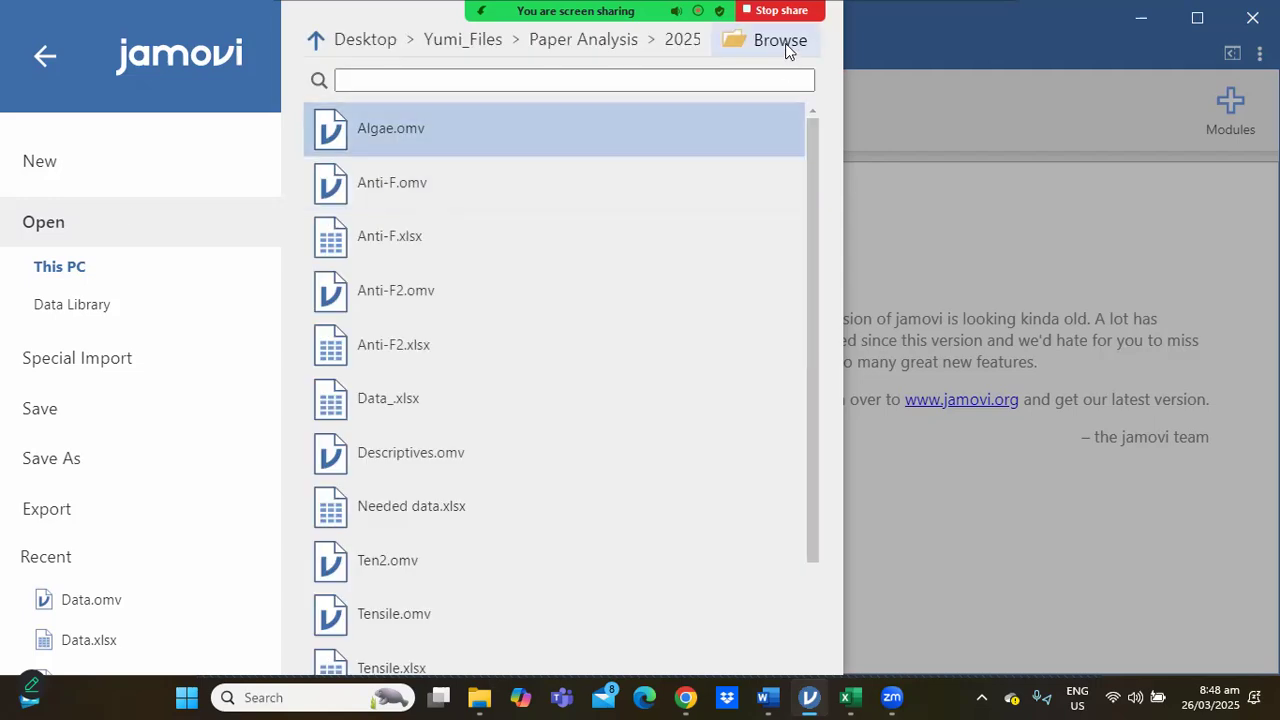
click(786, 47)
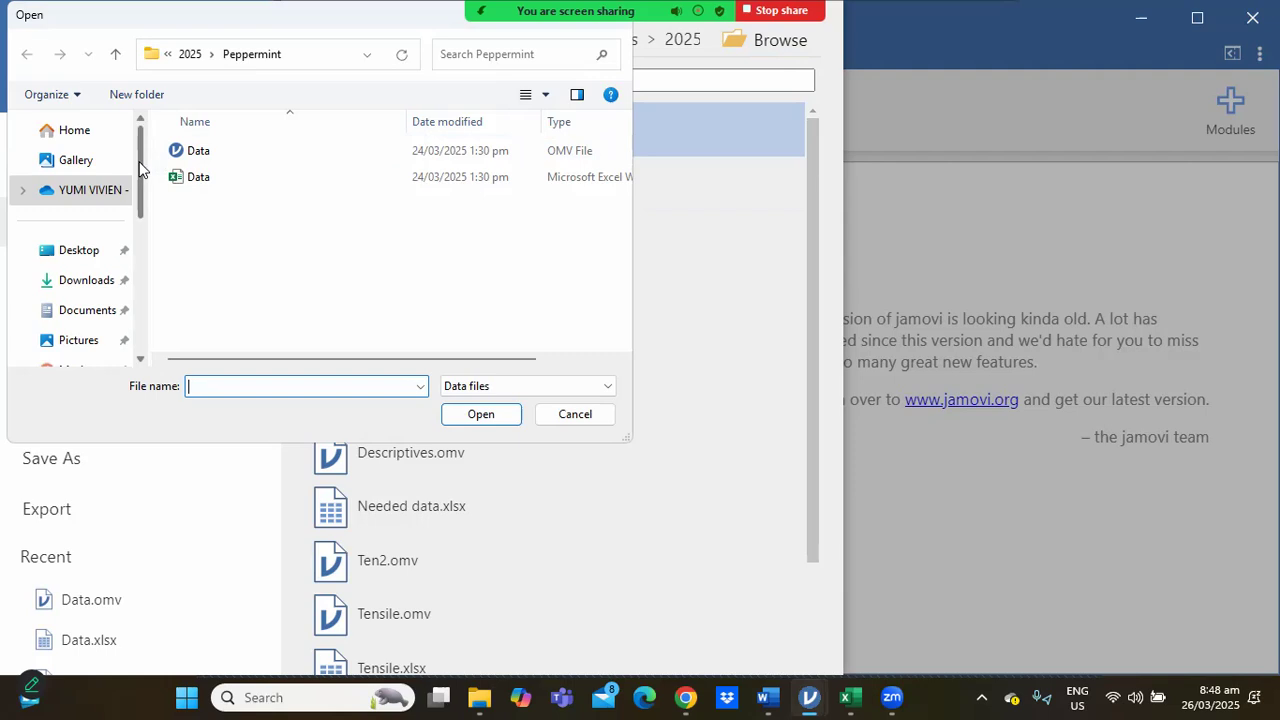
click(192, 54)
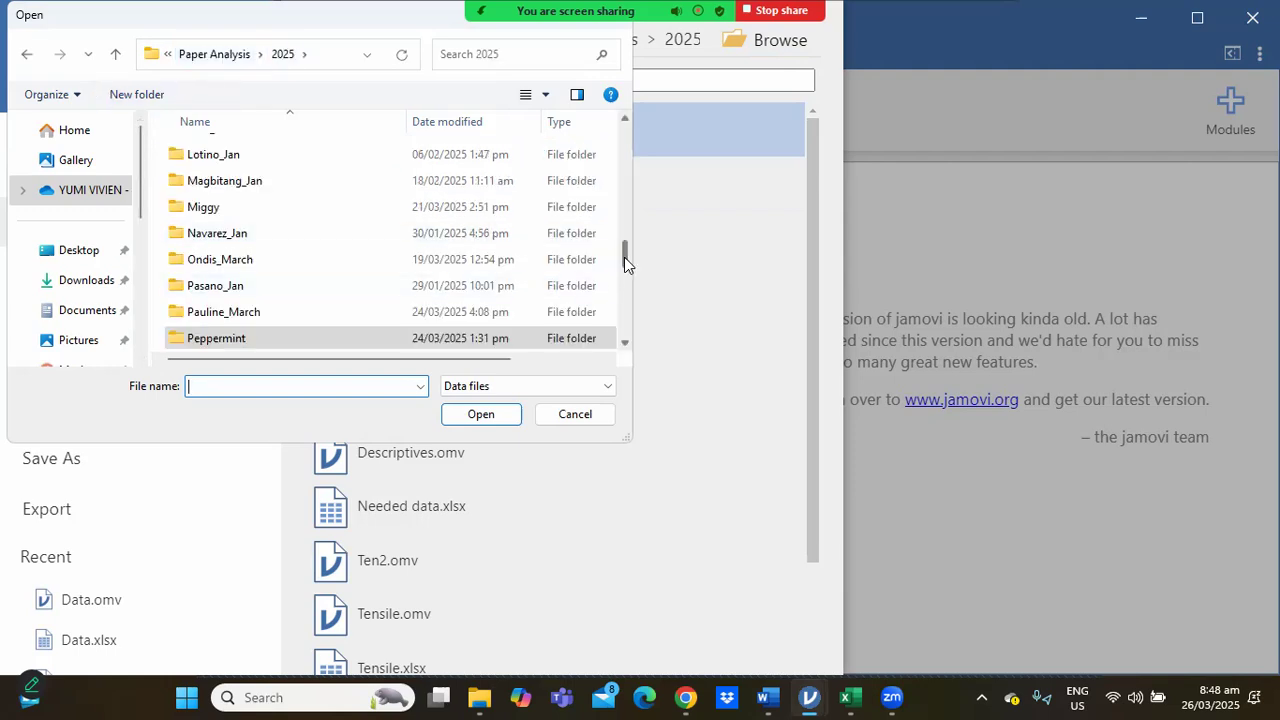
drag(625, 262, 625, 227)
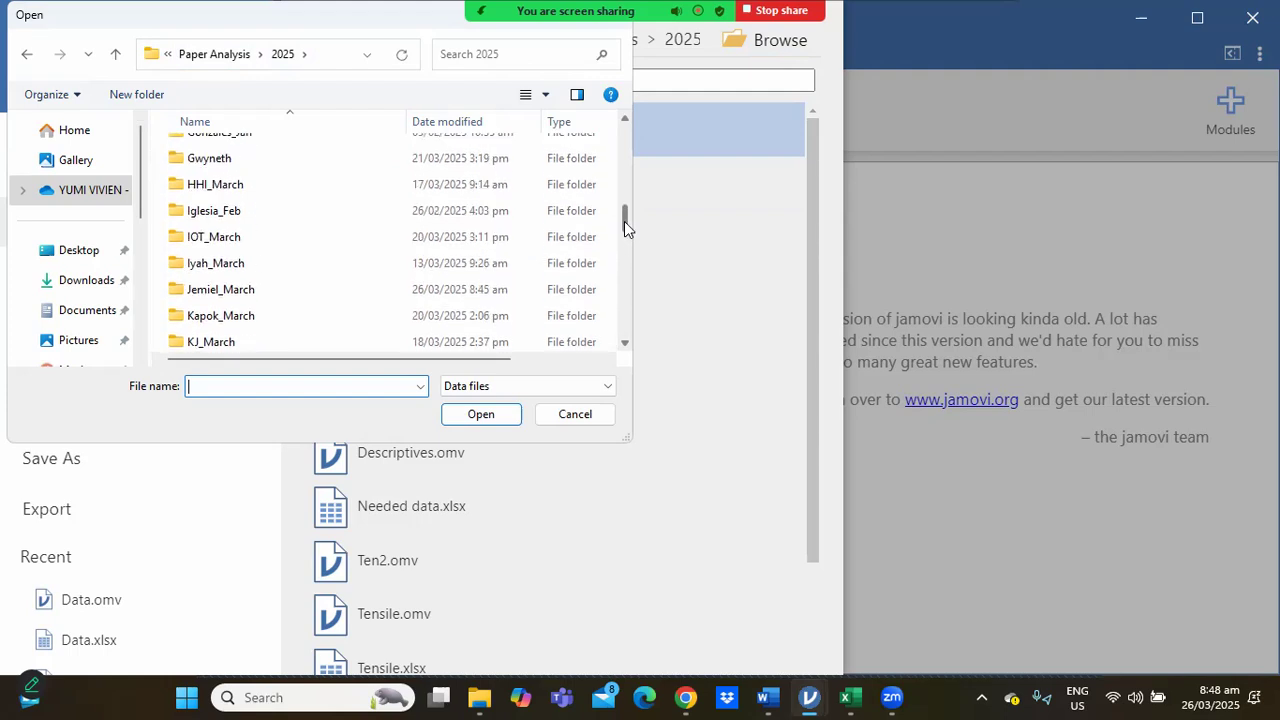
double_click(311, 286)
click(253, 150)
click(476, 414)
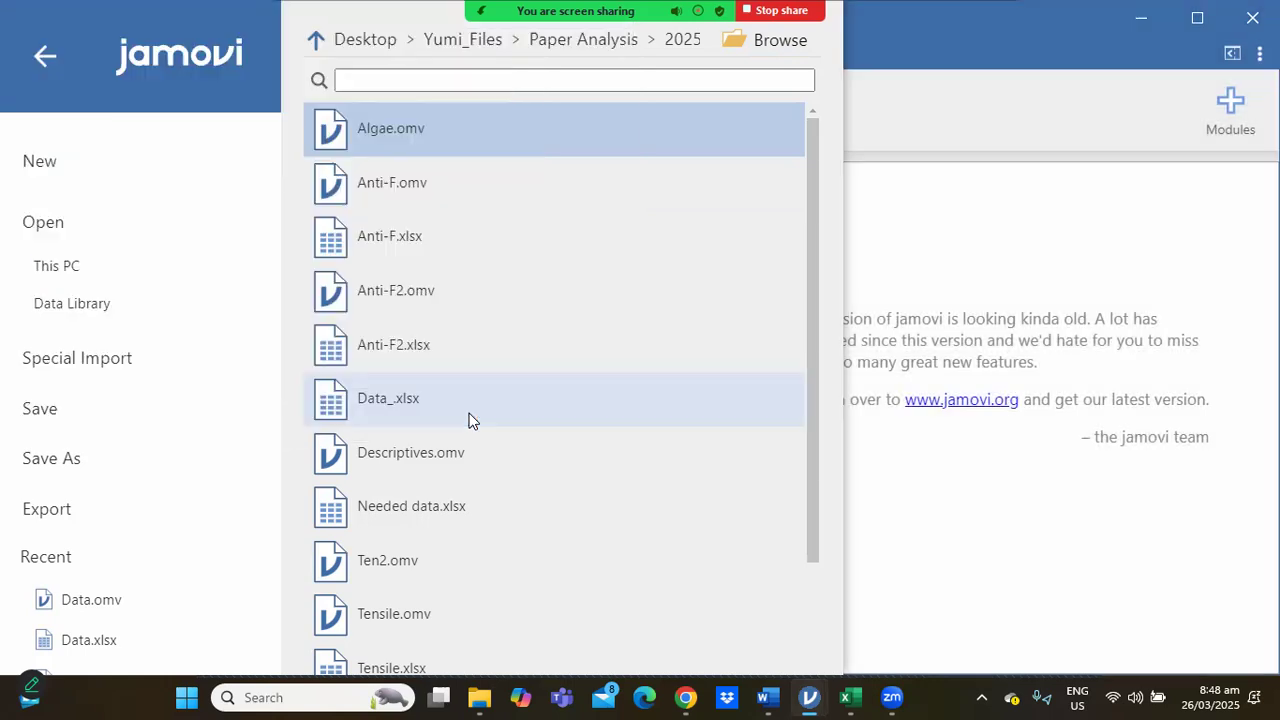
click(470, 418)
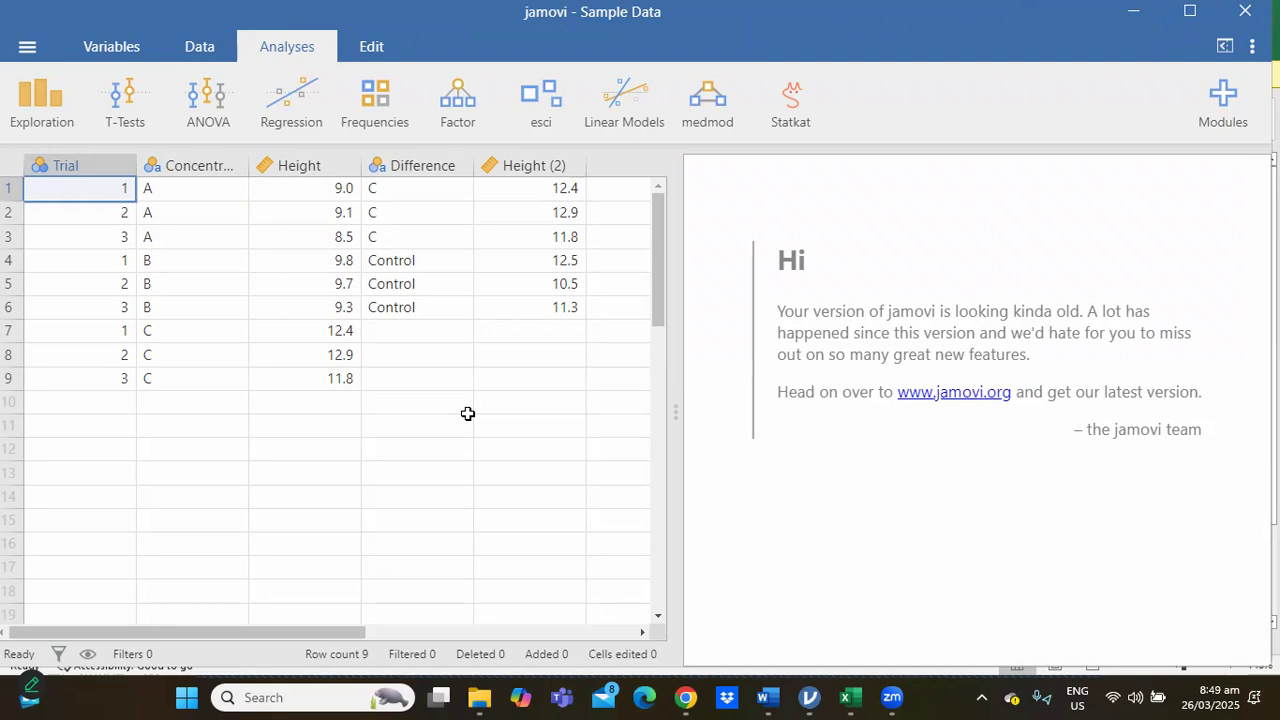
- Set up a parametric One-Way ANOVA with Height as the dependent variable and Concentration as the grouping variable
click(211, 97)
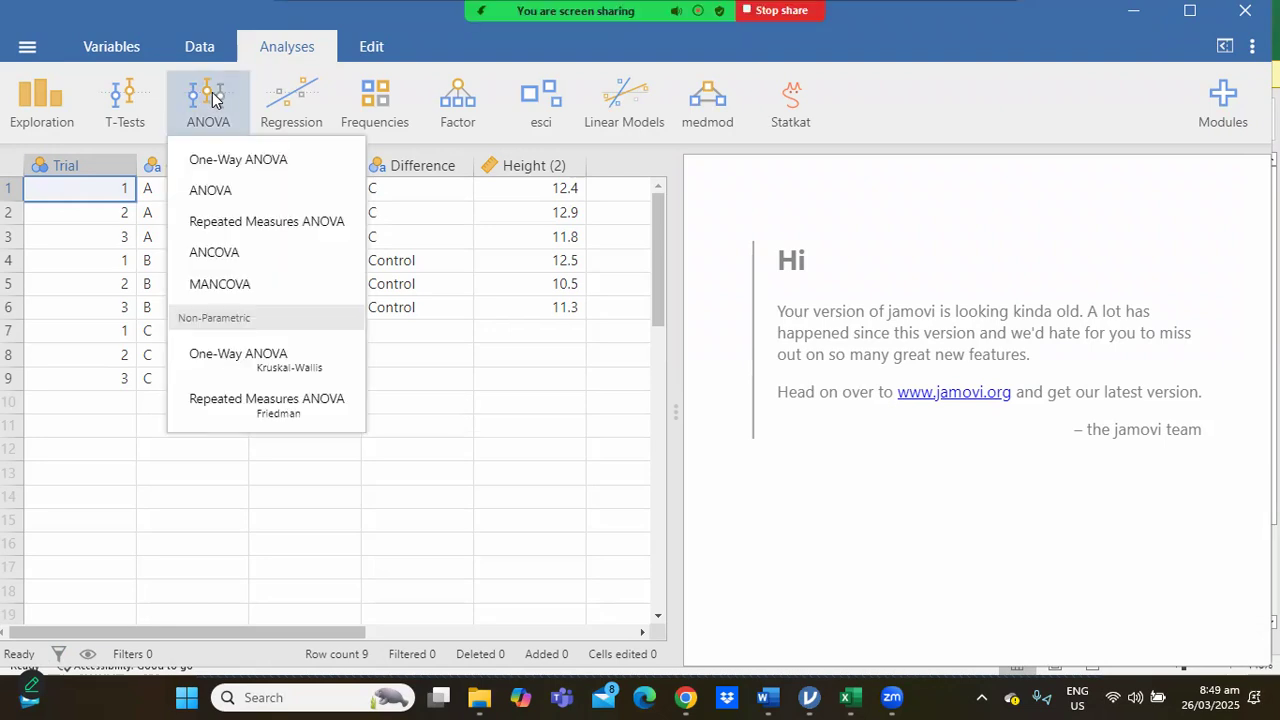
click(211, 159)
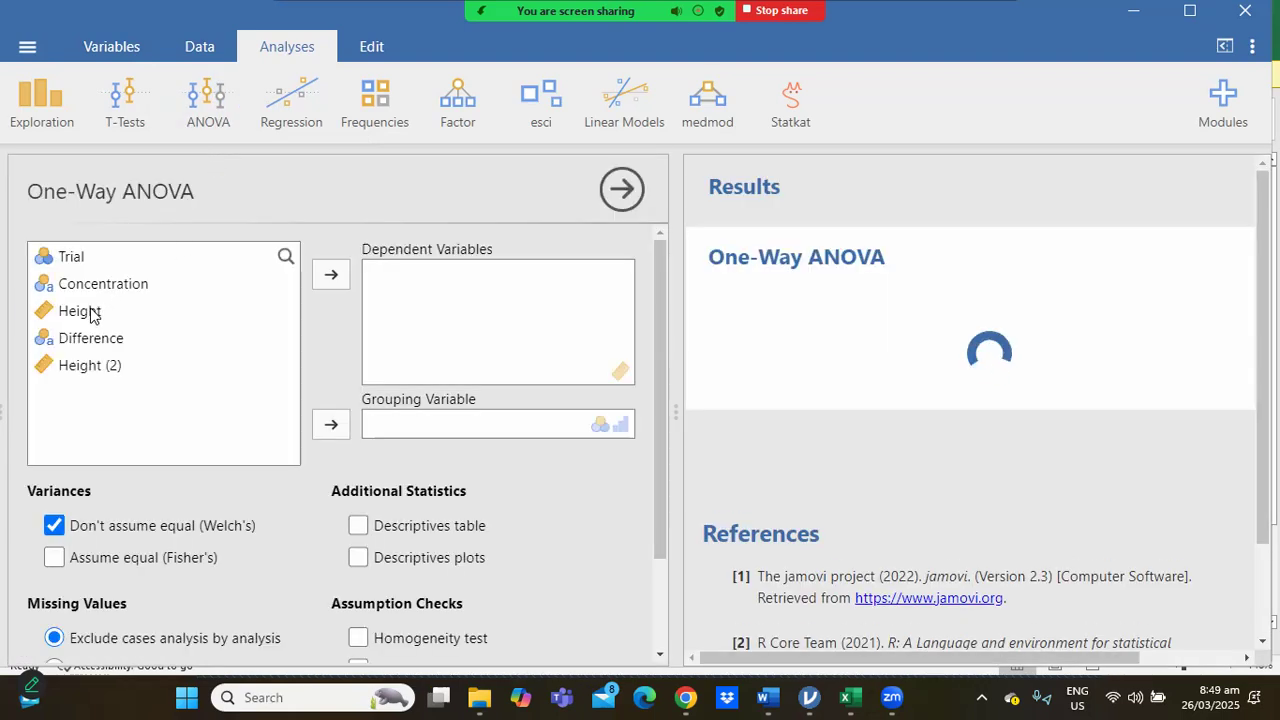
click(90, 312)
click(331, 284)
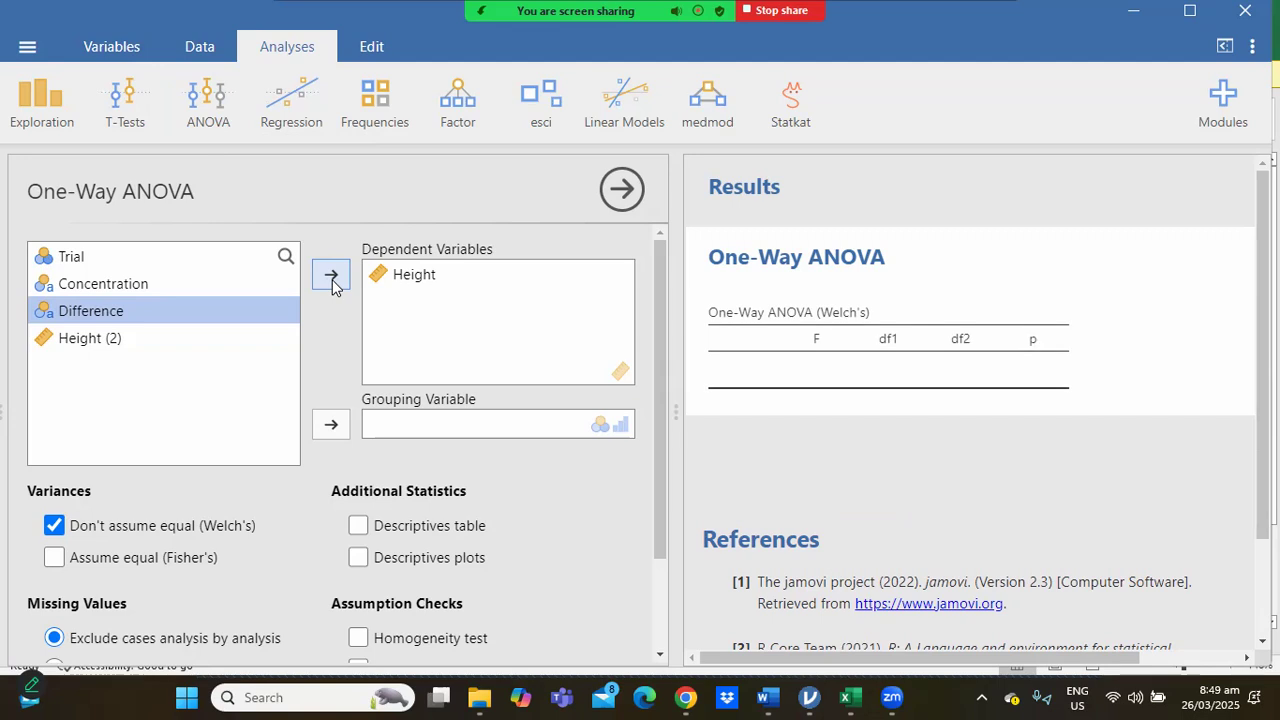
click(140, 285)
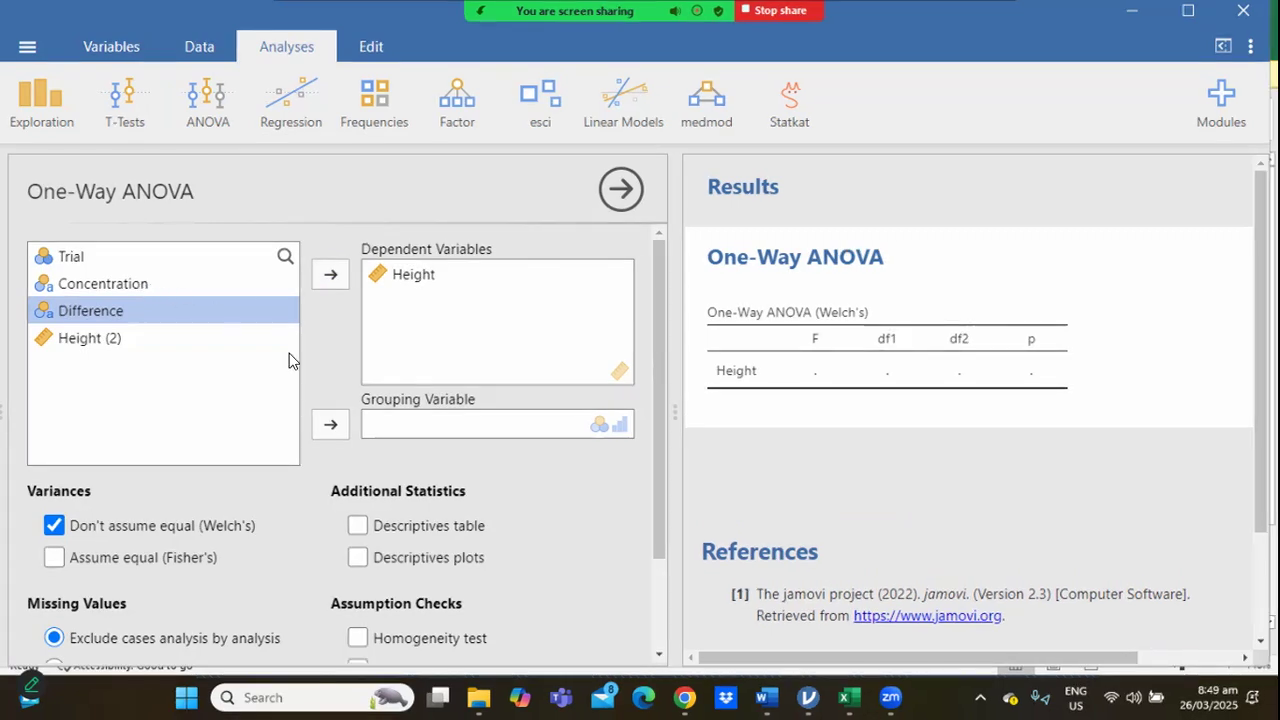
click(334, 426)
- Add the normality test and the descriptives table to the One-Way ANOVA and review their output
drag(660, 366, 658, 452)
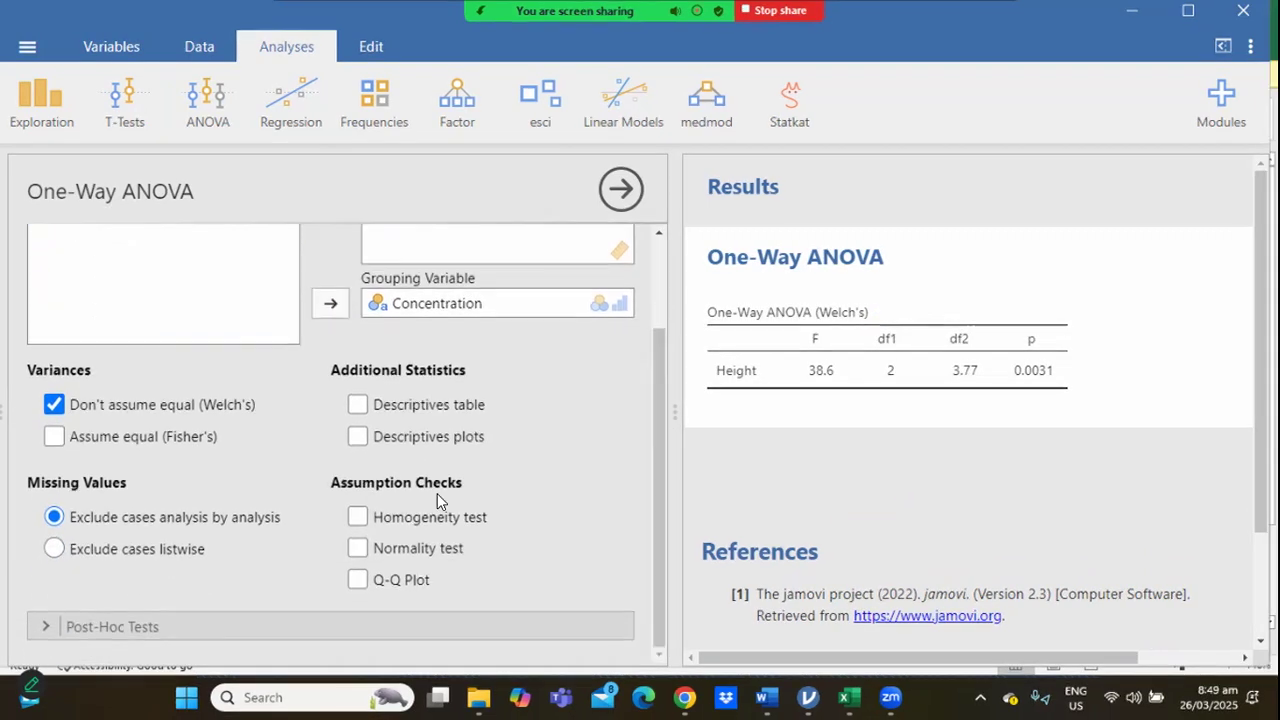
click(358, 547)
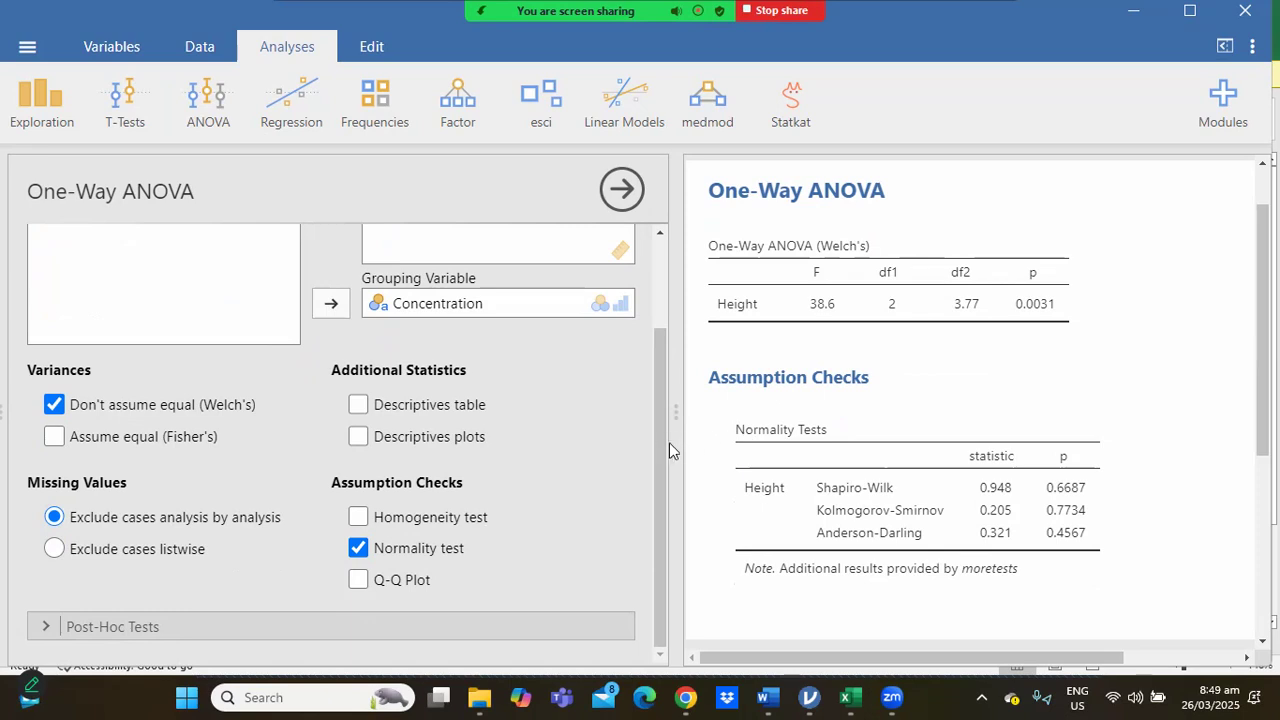
drag(665, 450, 654, 401)
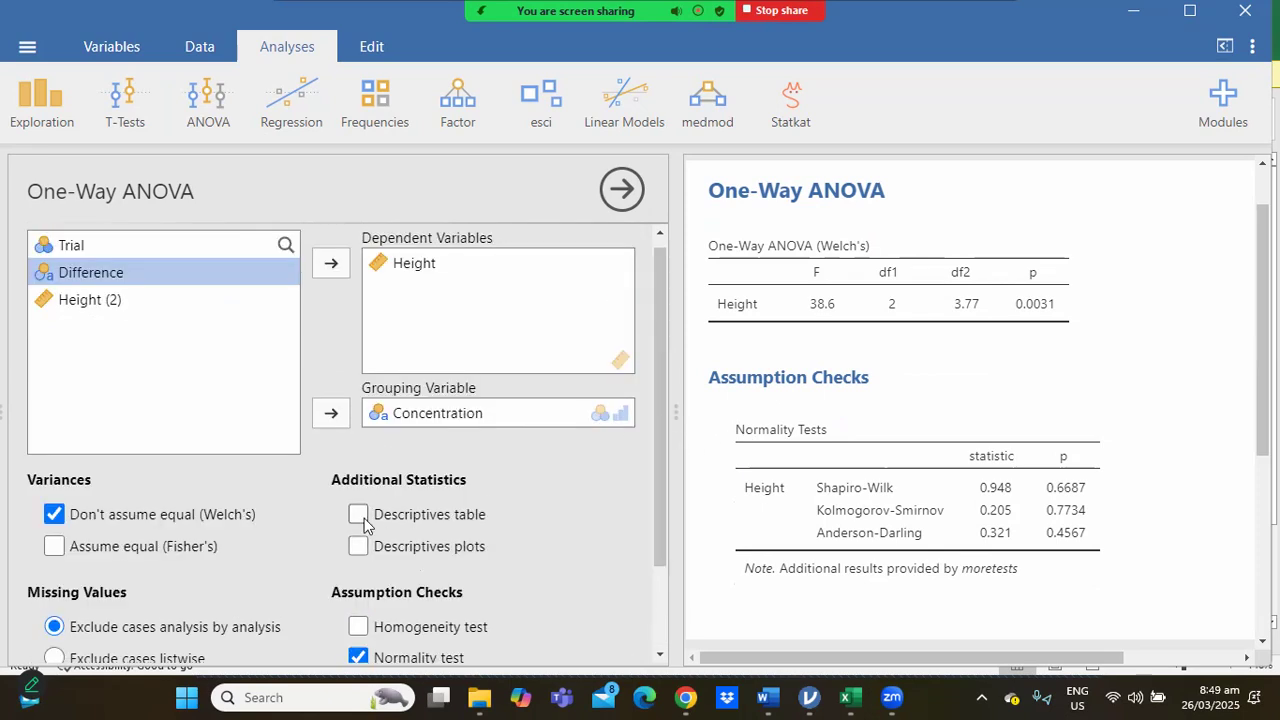
click(358, 515)
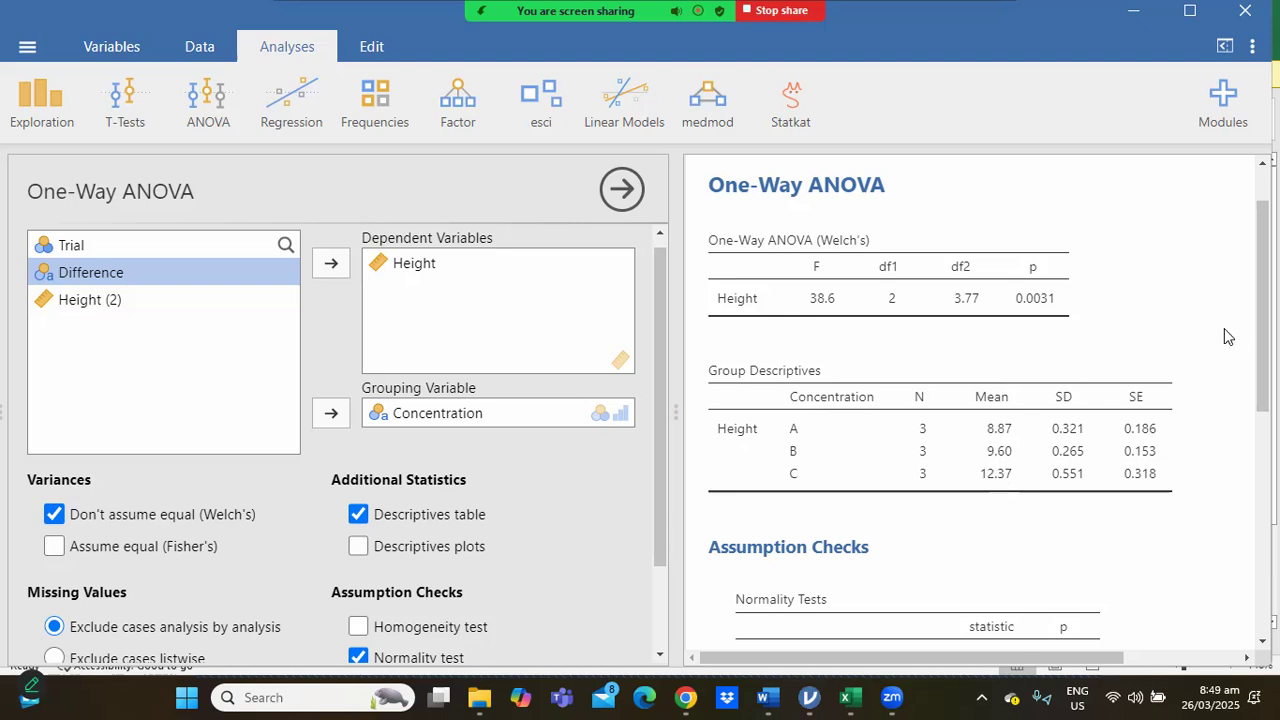
drag(1262, 335, 1262, 367)
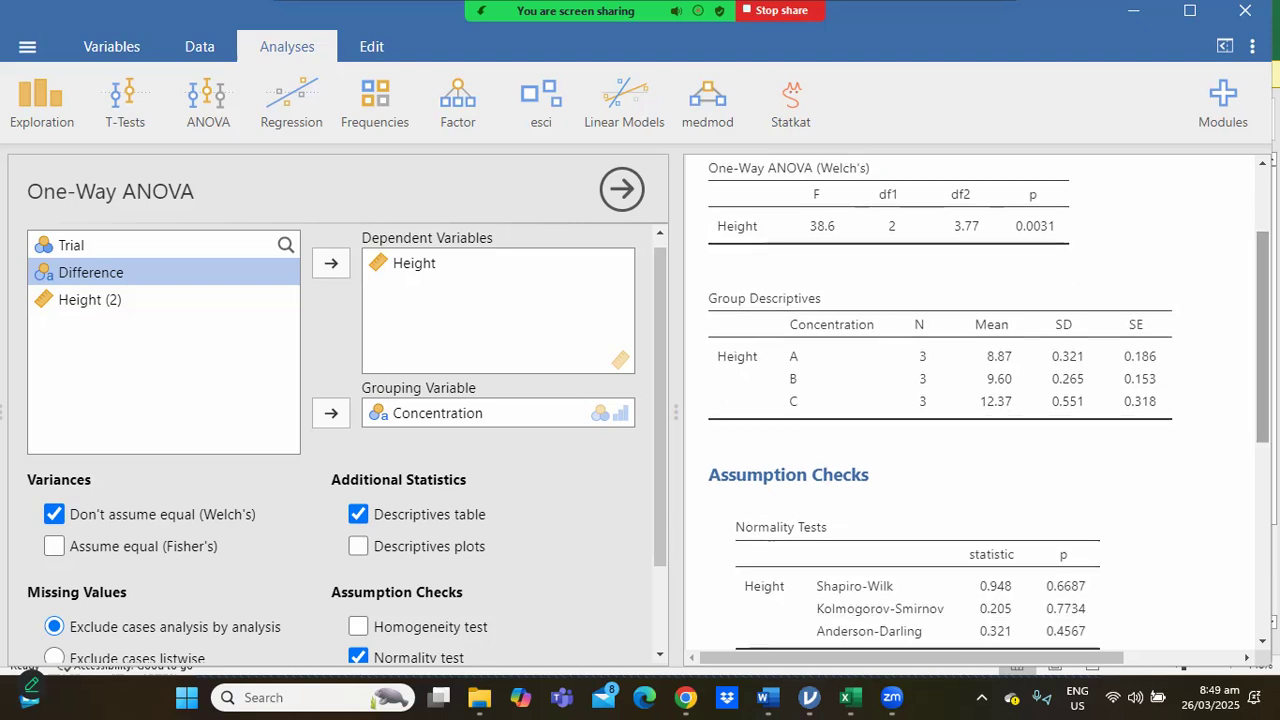
drag(1262, 337, 1262, 323)
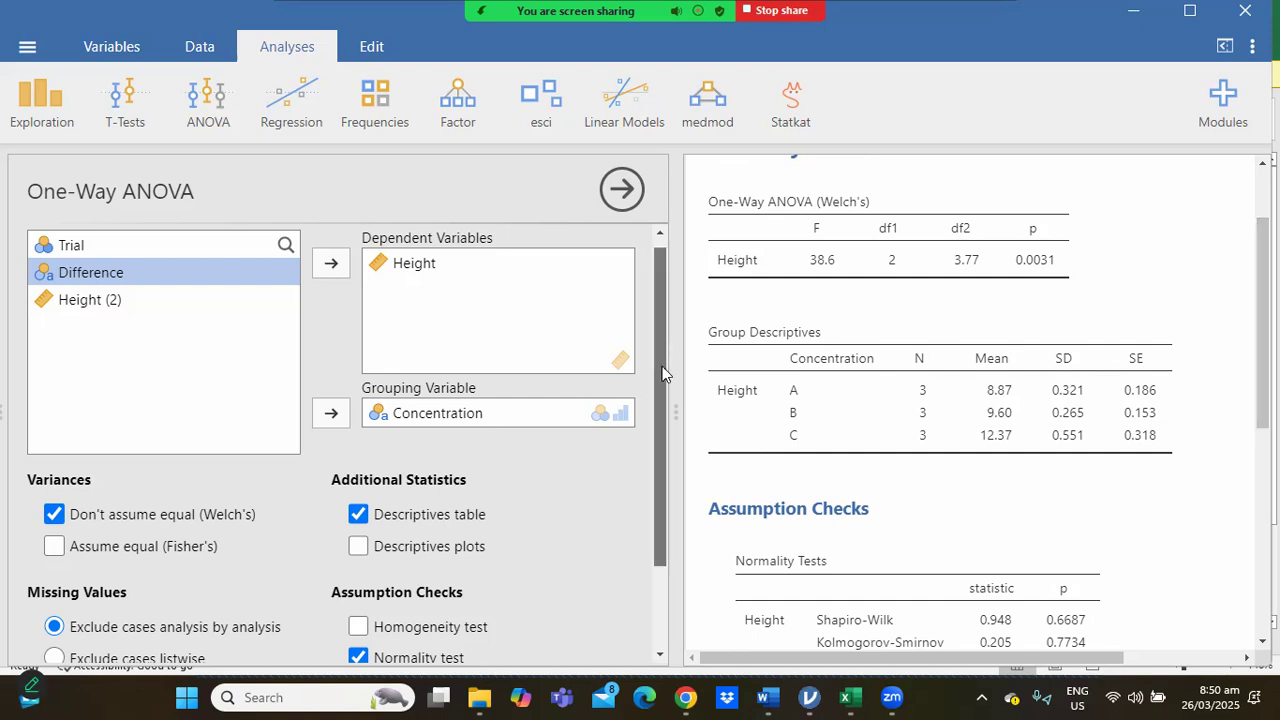
- Expand the ANOVA's post-hoc options and replace the normality test with the homogeneity test among the assumption checks
scroll(662, 372, down, 3)
click(347, 610)
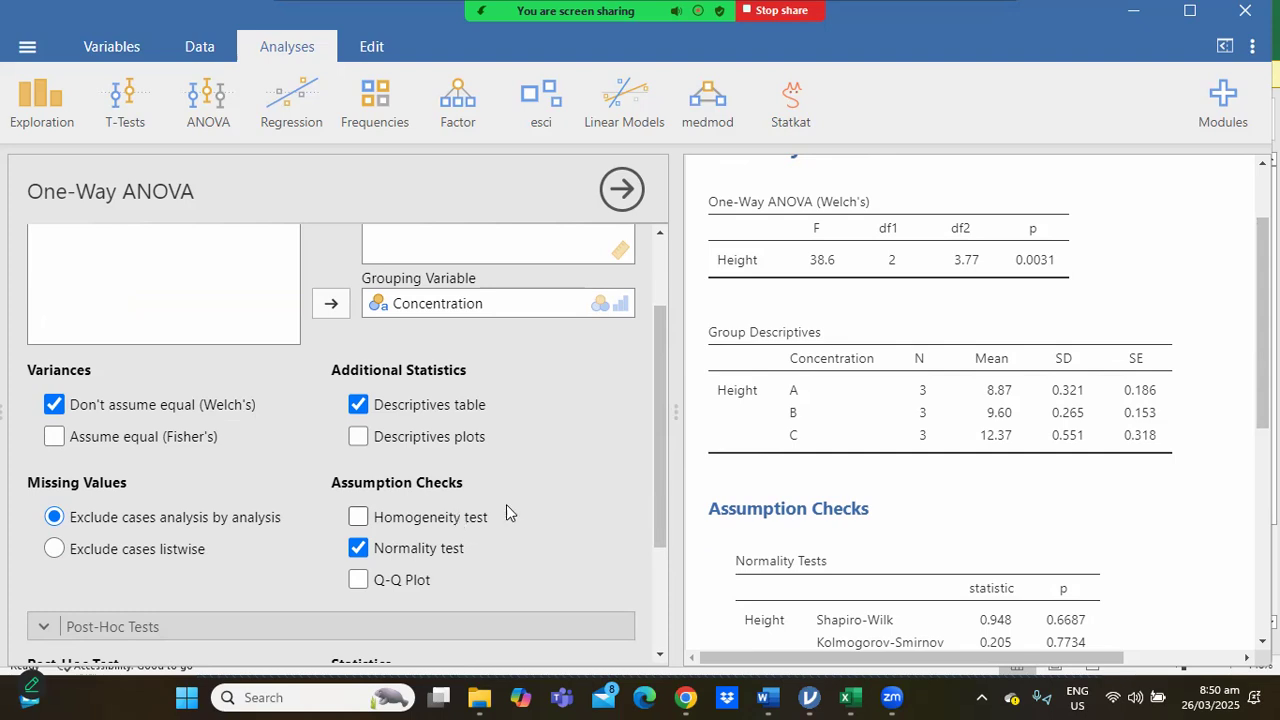
drag(652, 497, 656, 589)
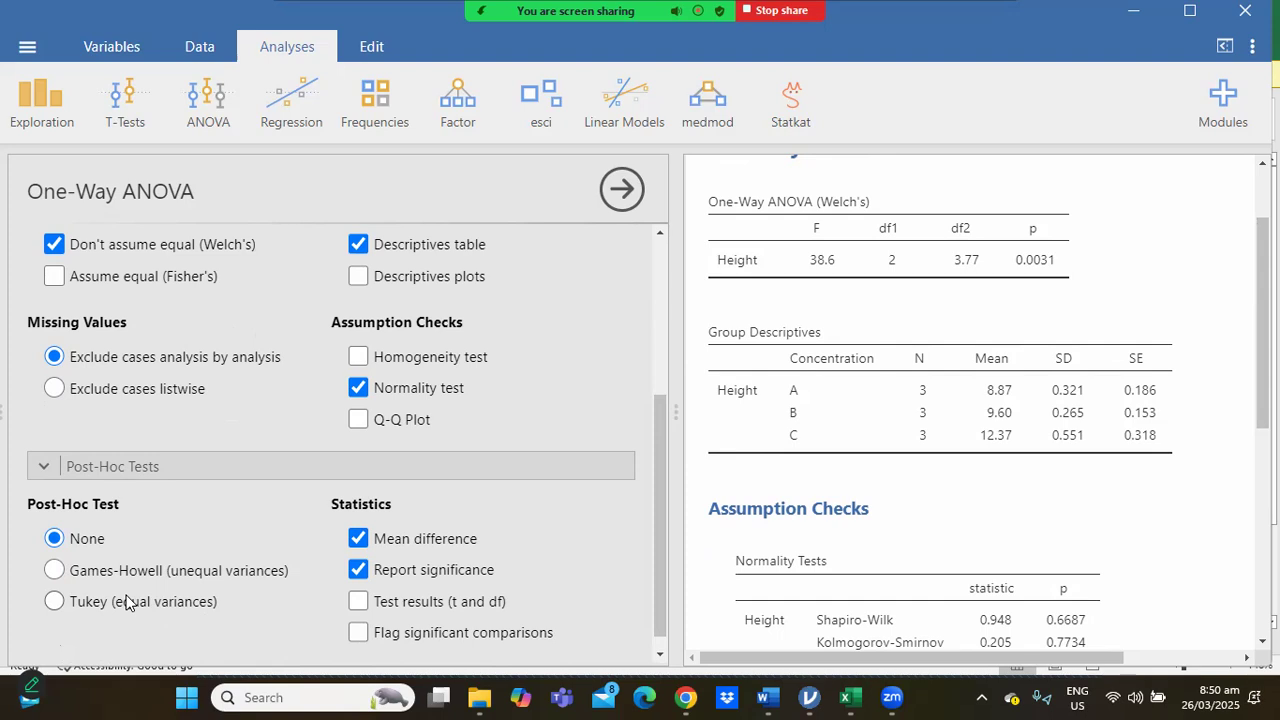
click(358, 388)
click(358, 357)
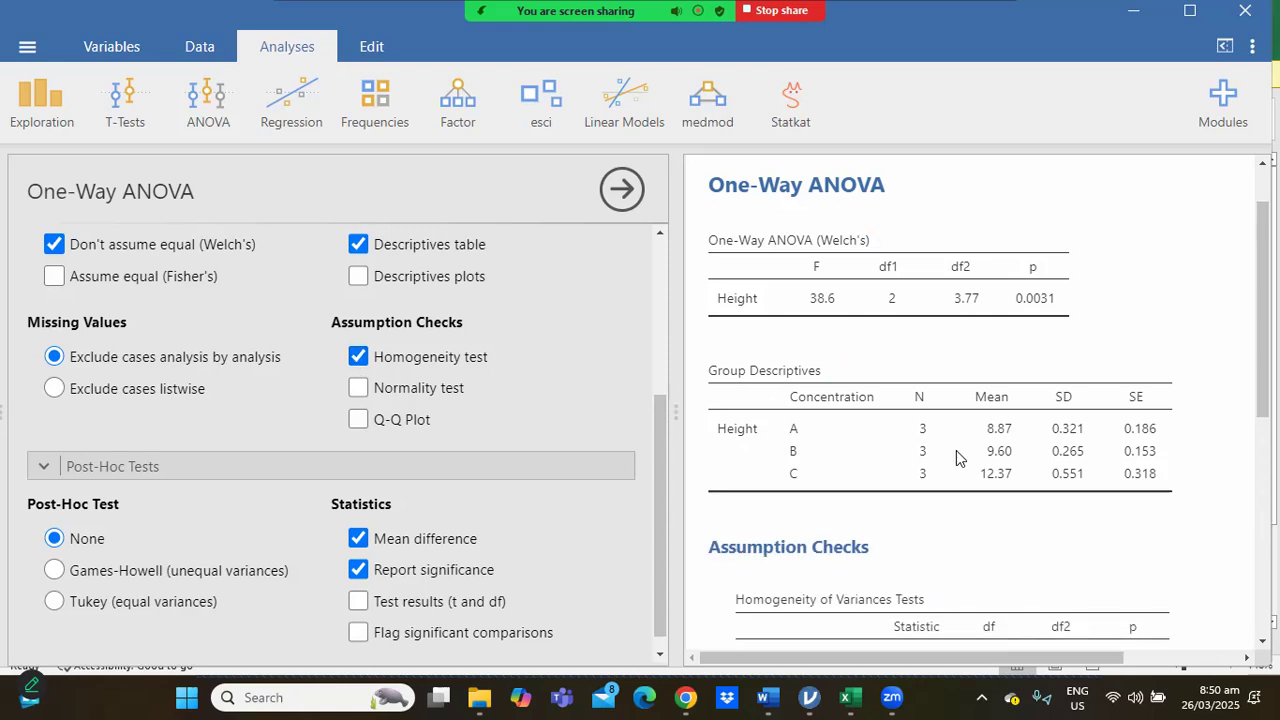
scroll(1237, 410, down, 3)
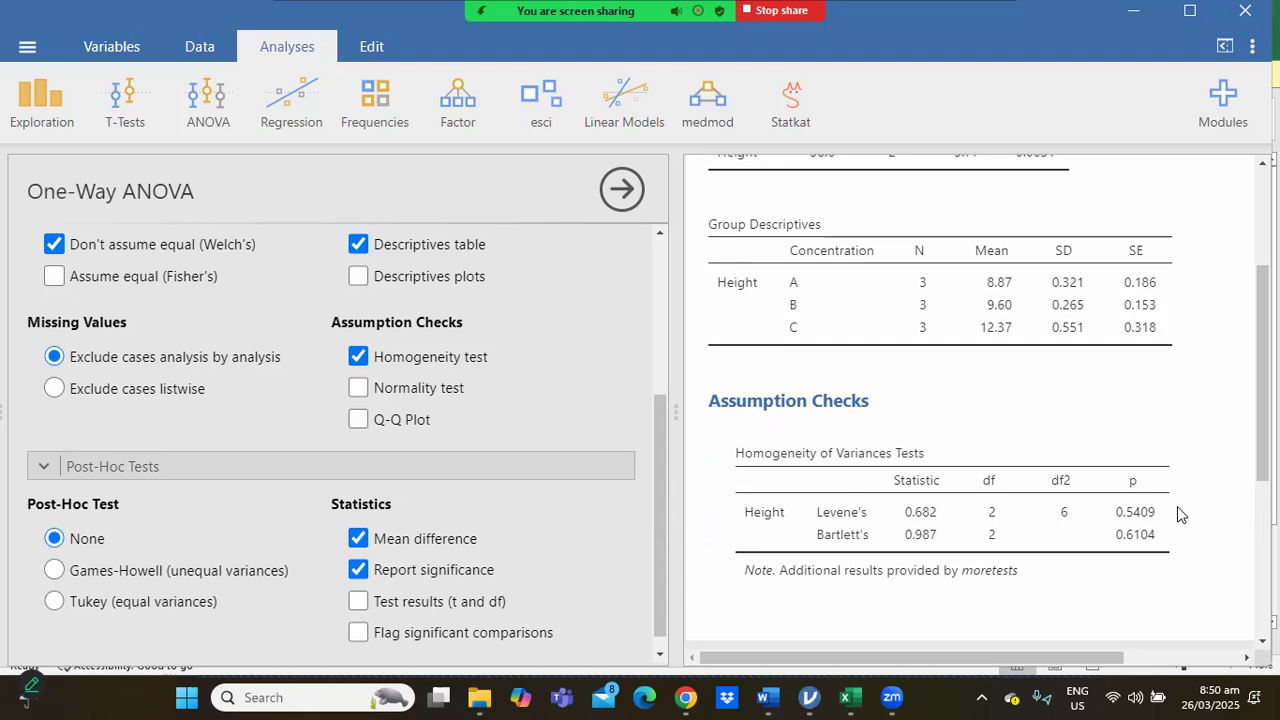
- Apply the Tukey (equal variances) post-hoc test to the One-Way ANOVA and look back over the results and settings
click(54, 603)
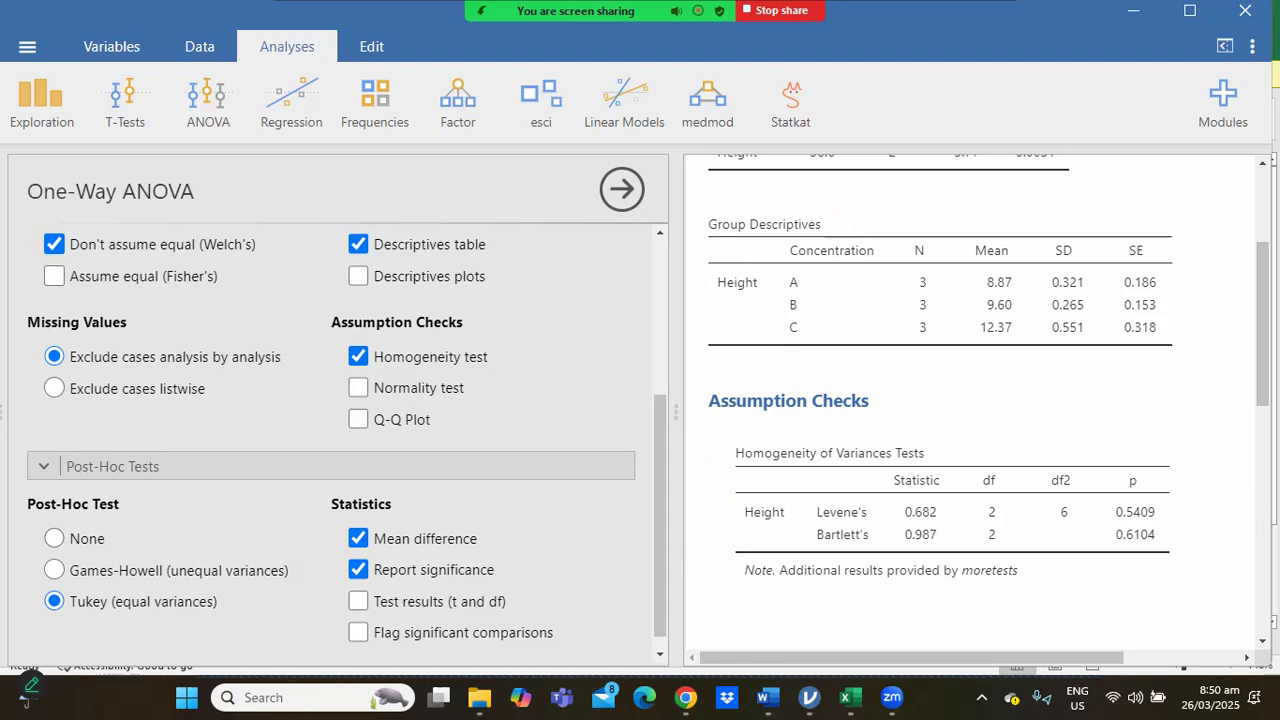
drag(1263, 322, 1263, 261)
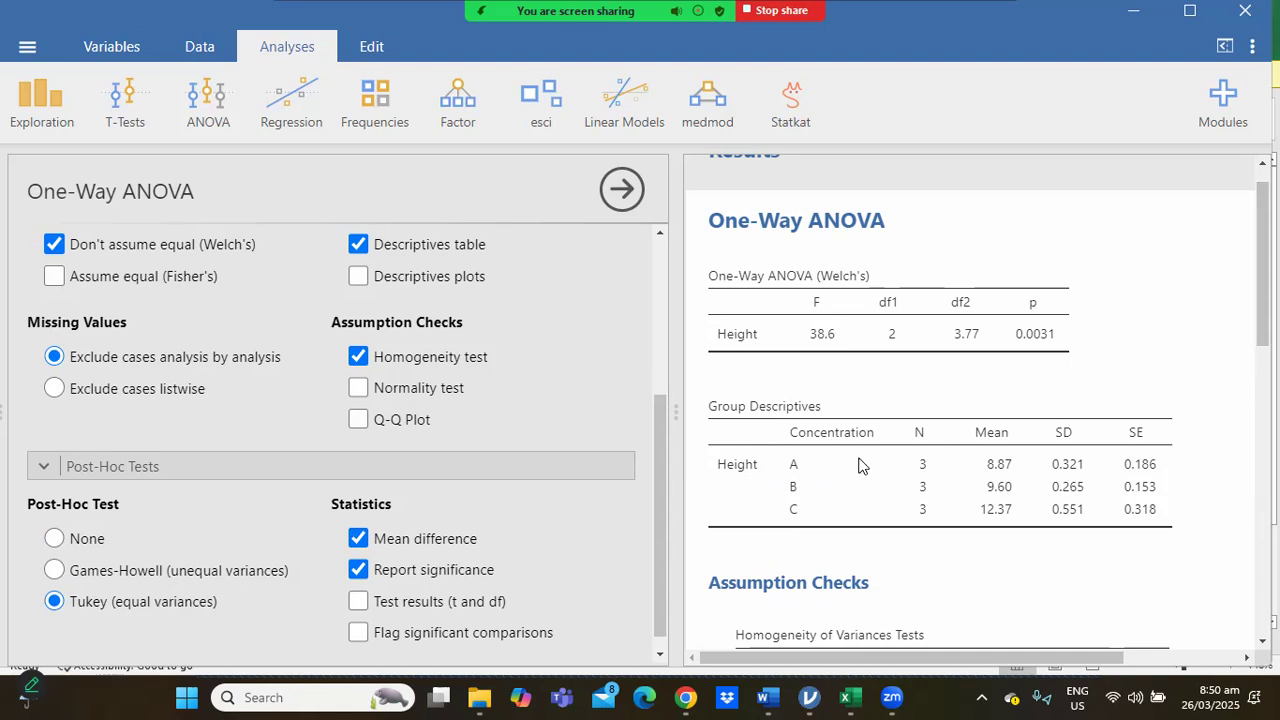
scroll(656, 486, down, 1)
scroll(652, 414, up, 3)
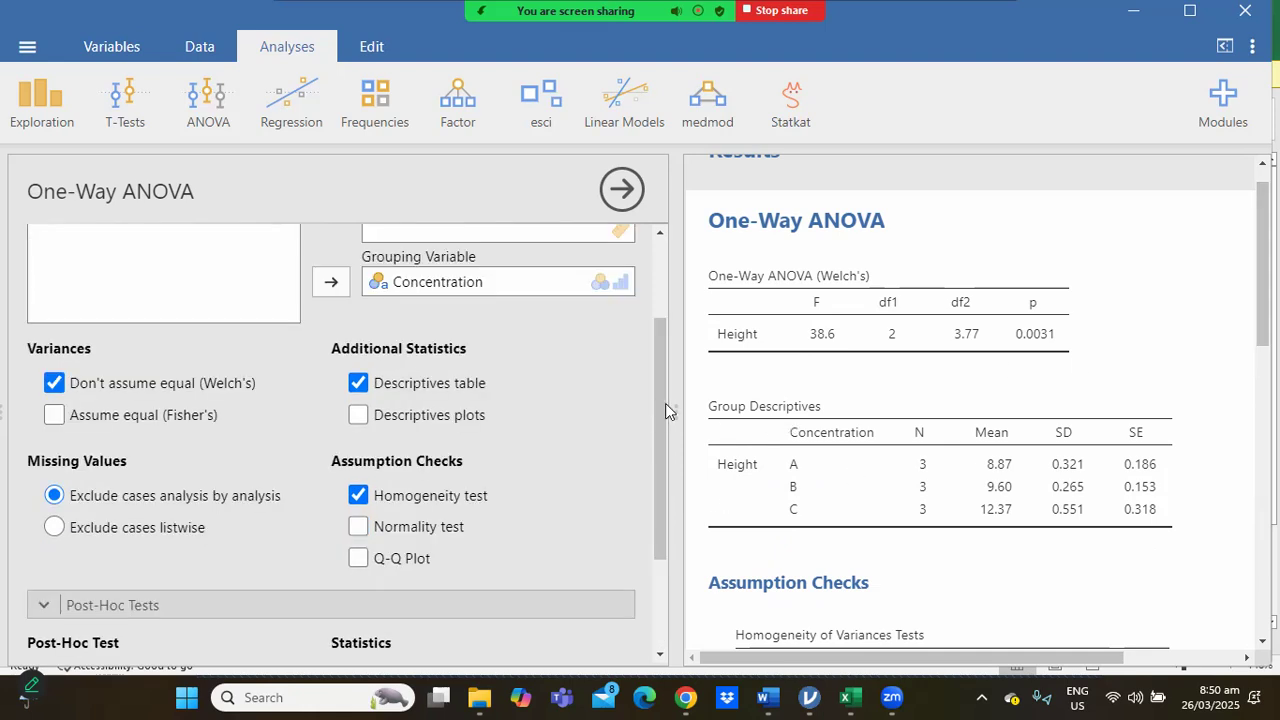
drag(654, 403, 660, 338)
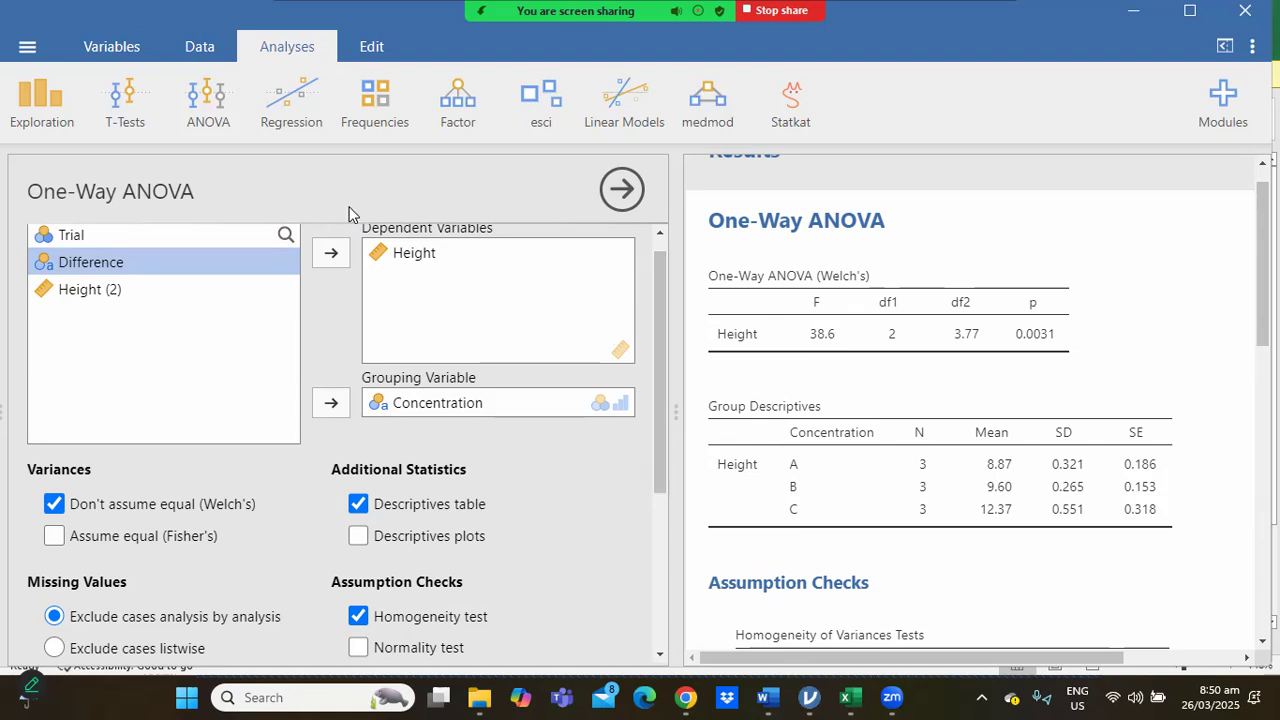
- Run a non-parametric Kruskal-Wallis One-Way ANOVA with Height as the dependent variable and Concentration as the grouping variable
click(216, 106)
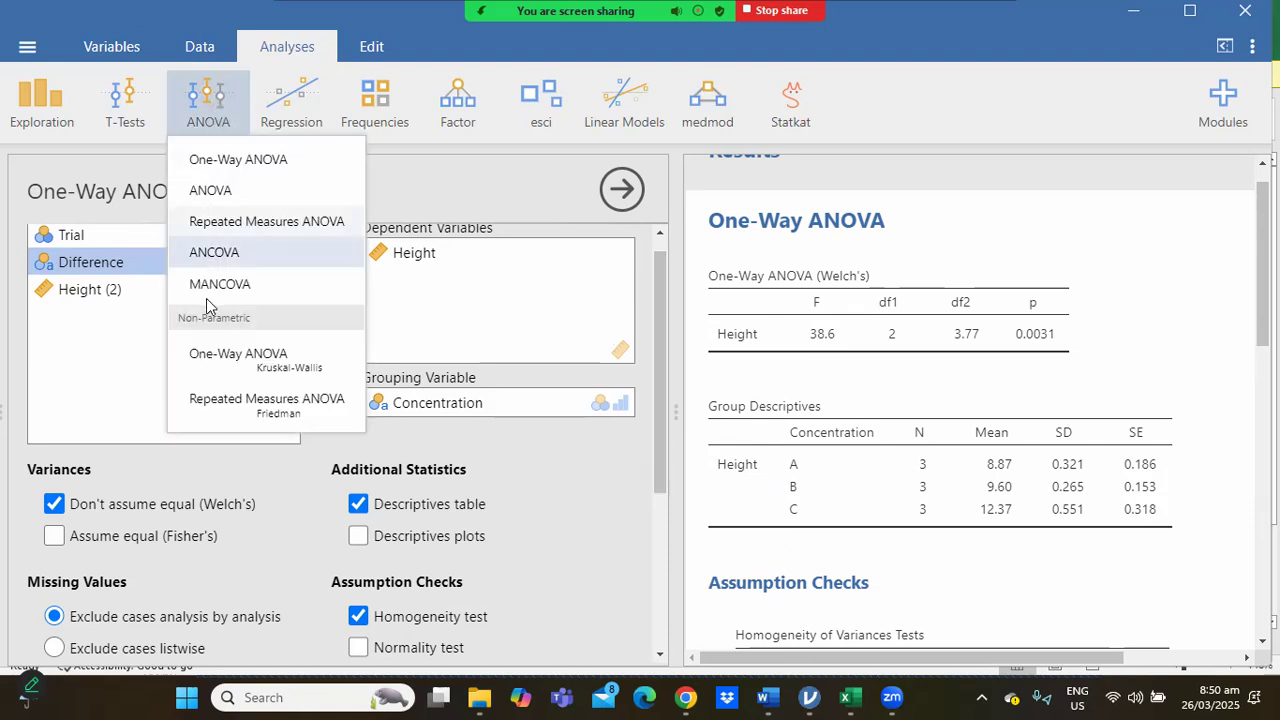
click(216, 365)
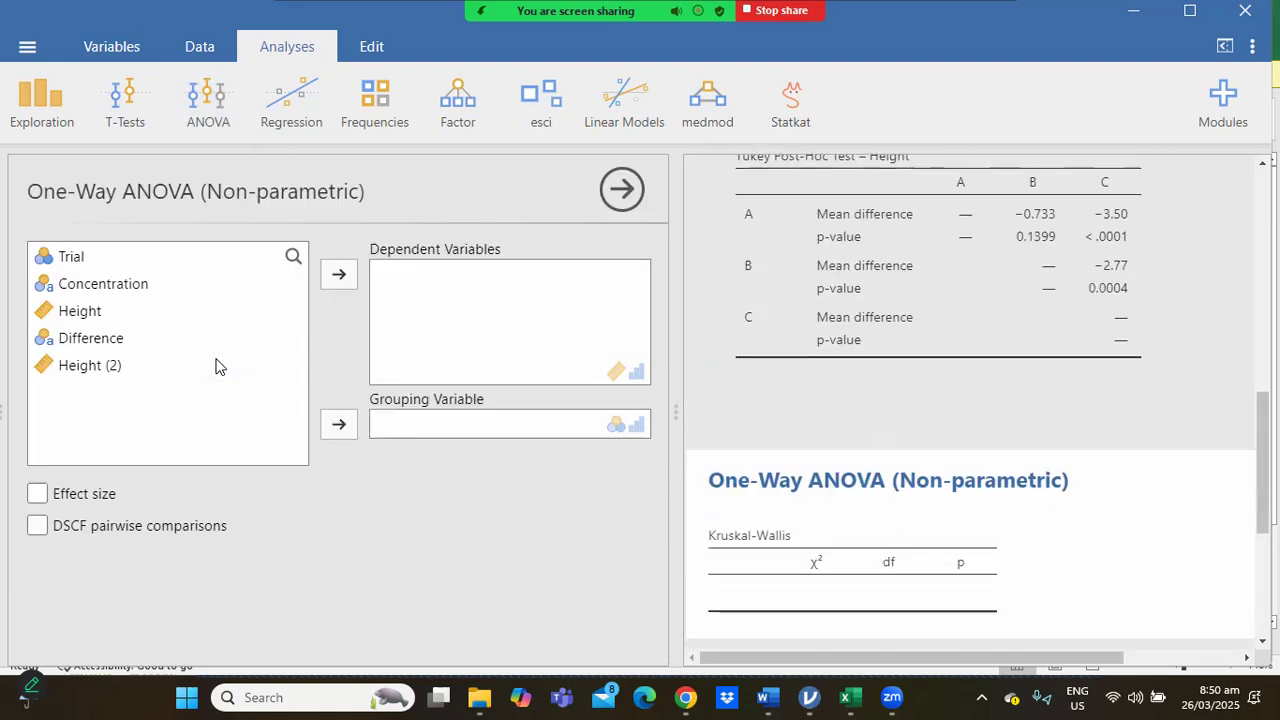
click(98, 313)
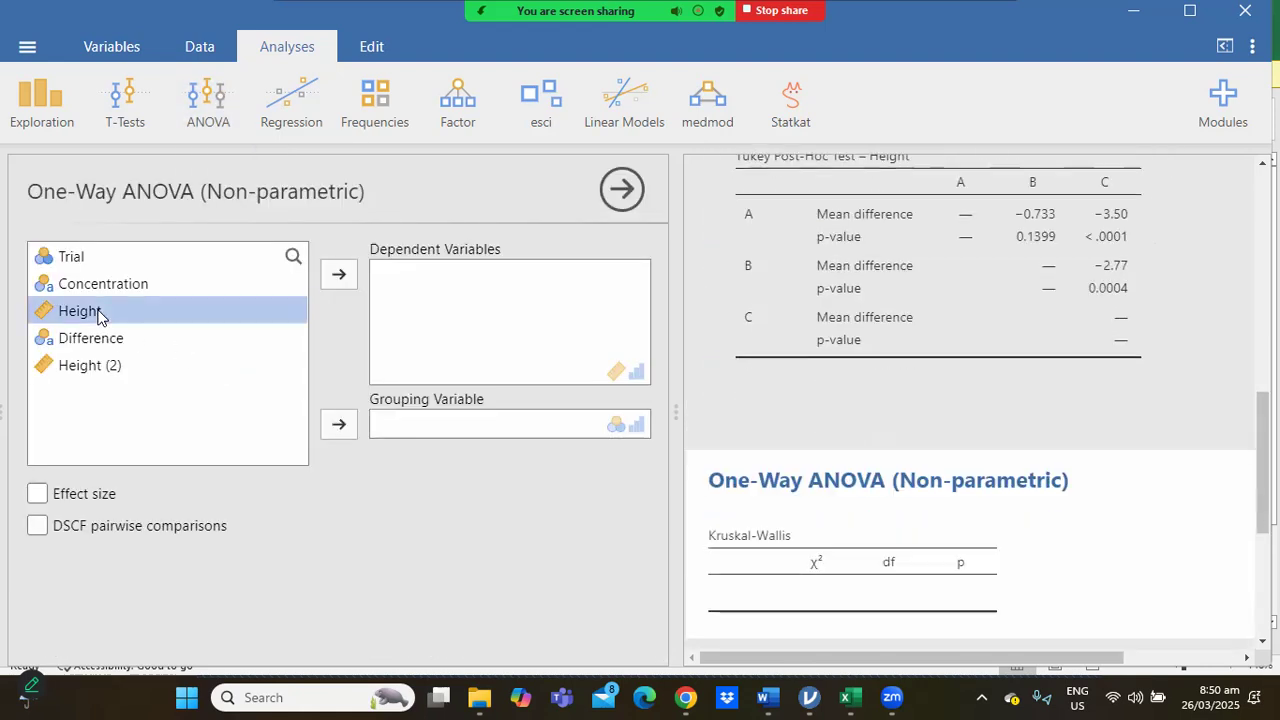
click(350, 277)
click(137, 287)
click(337, 428)
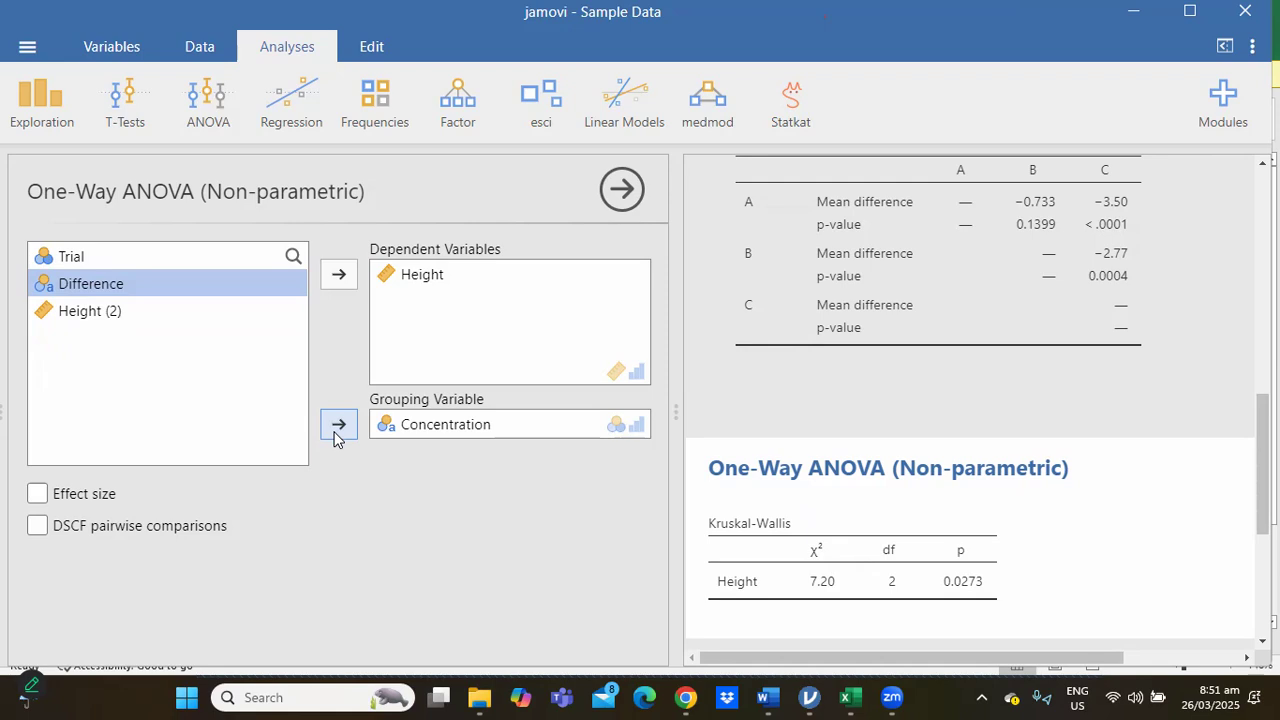
- Add an Independent Samples T-Test analysis and bring up the Difference and Height (2) columns in the data sheet
click(129, 97)
click(129, 160)
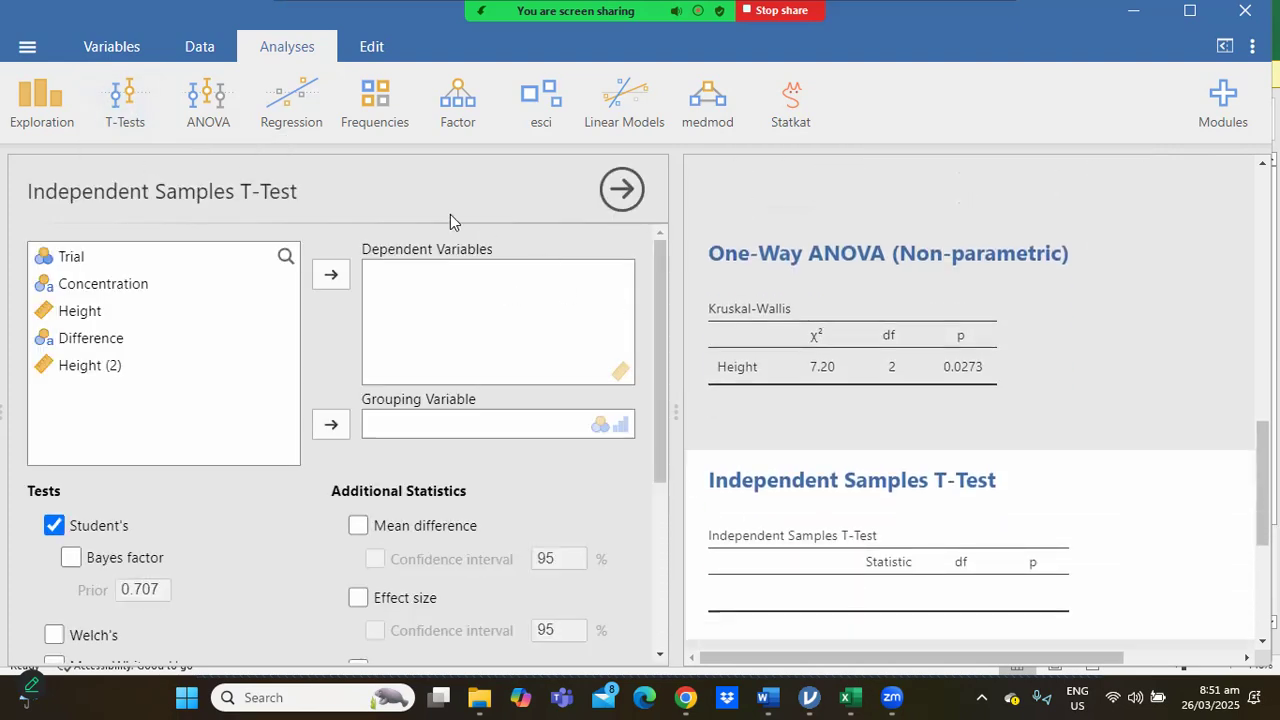
click(201, 48)
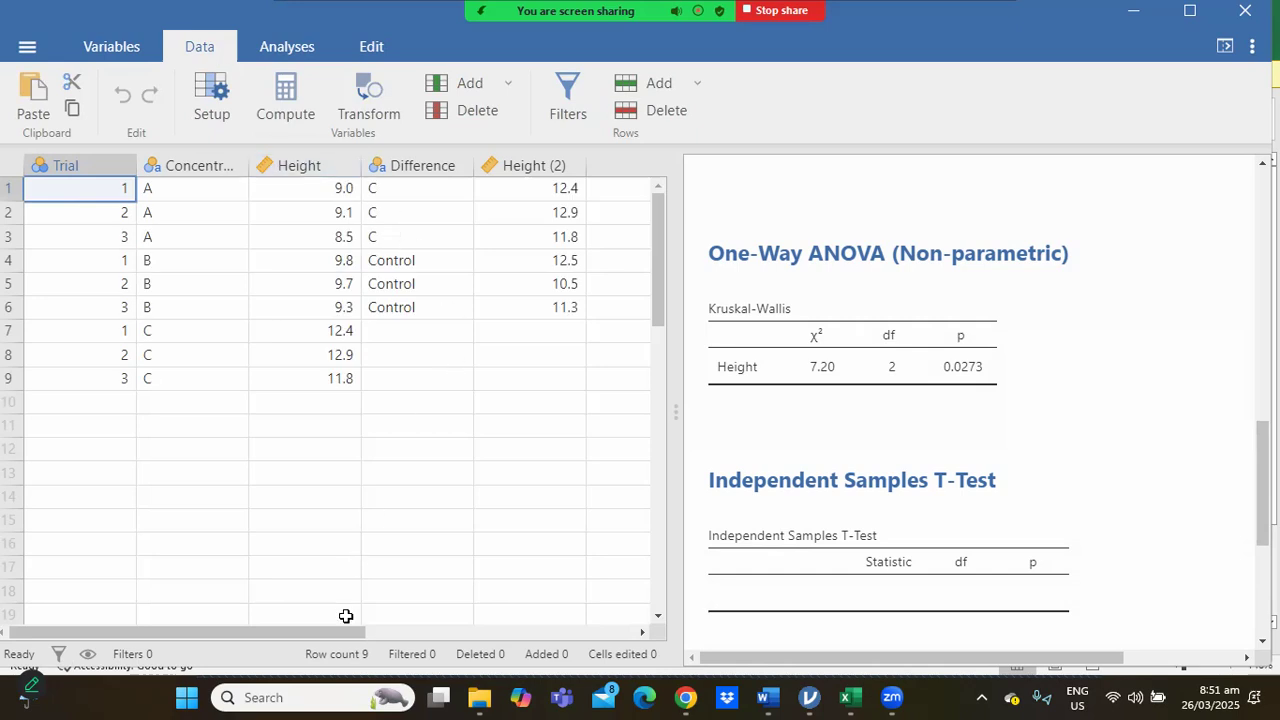
drag(343, 631, 445, 645)
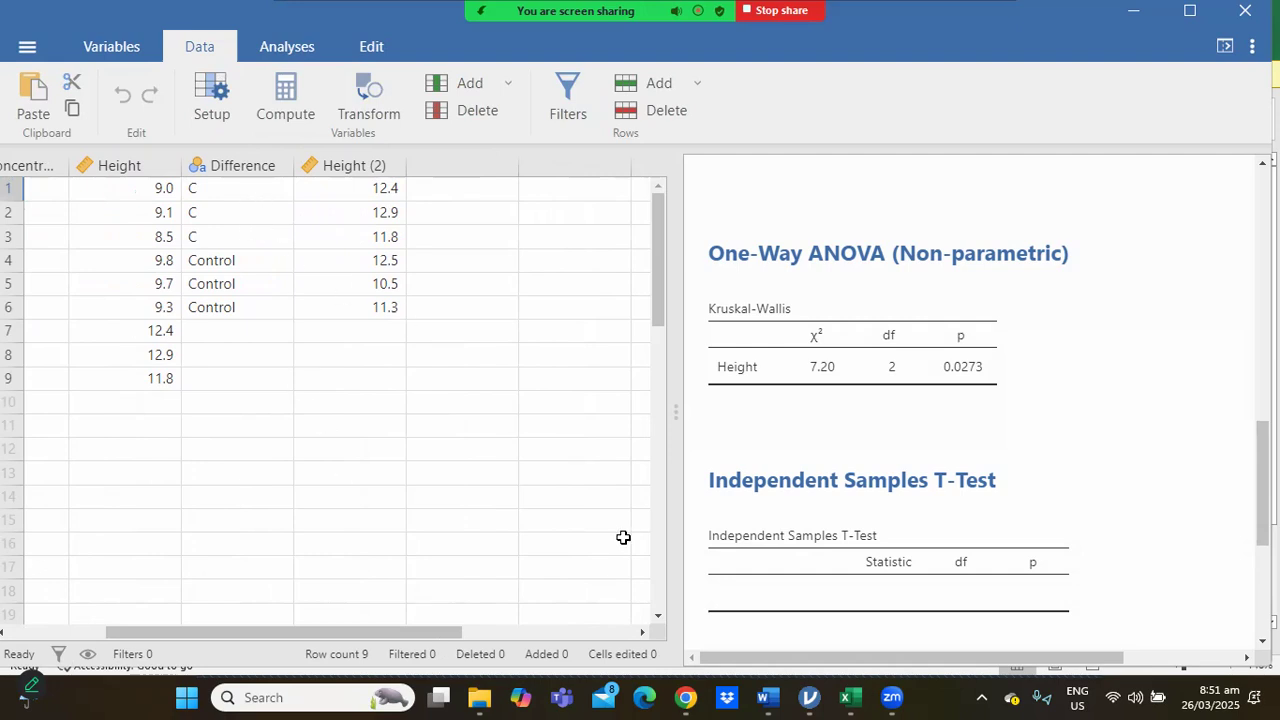
- Switch to Excel and examine the Difference column and its adjacent Height column in the source worksheet
mouse_move(846, 697)
click(855, 640)
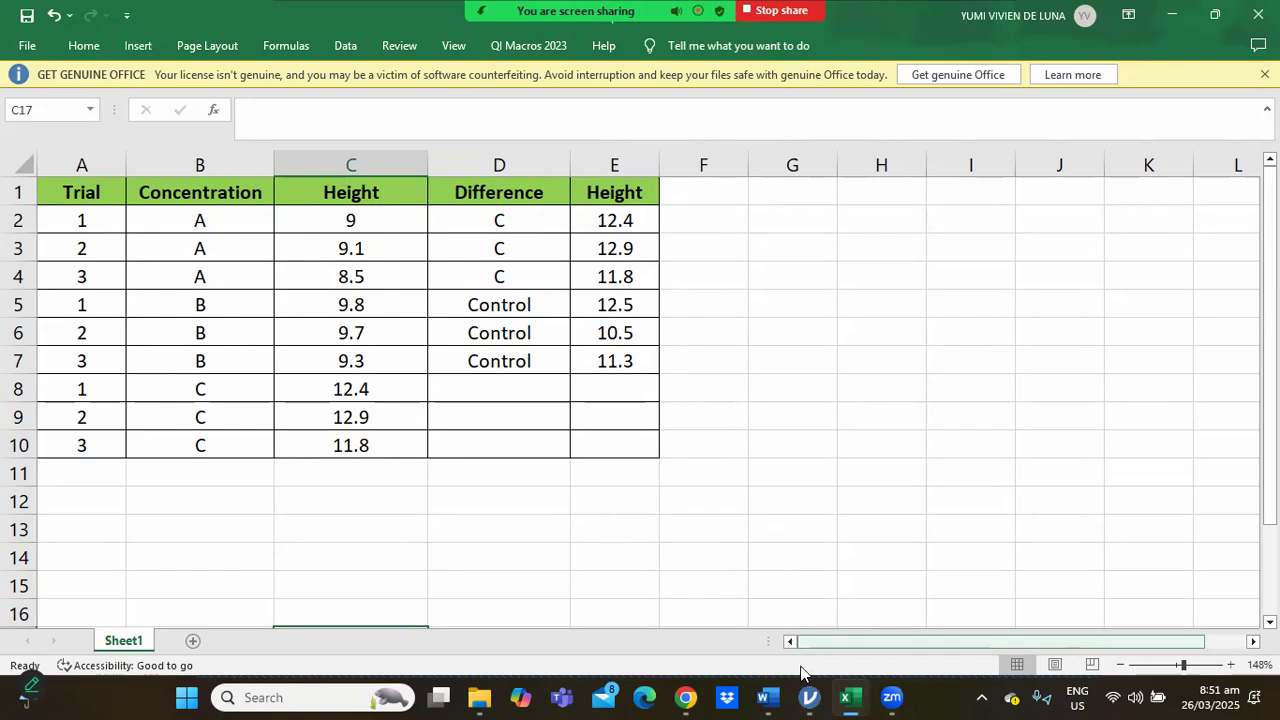
mouse_move(808, 698)
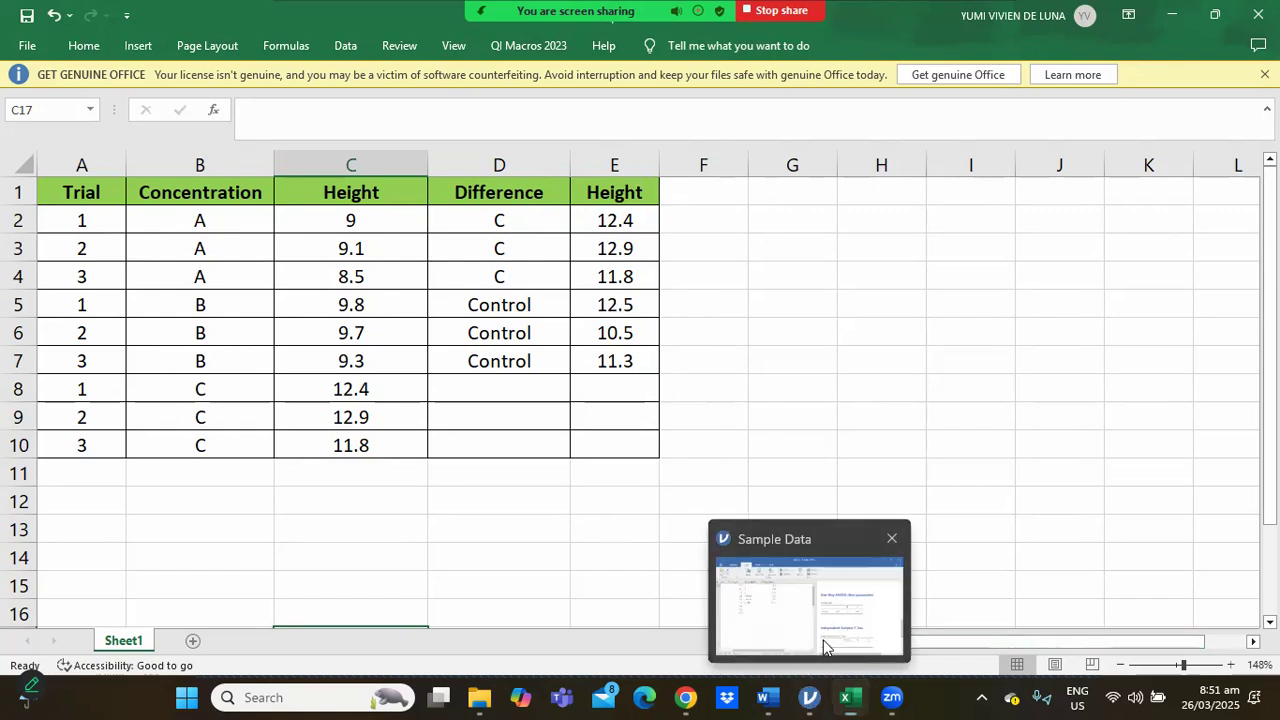
- Switch back to jamovi and reopen the settings of the empty Independent Samples T-Test
click(823, 640)
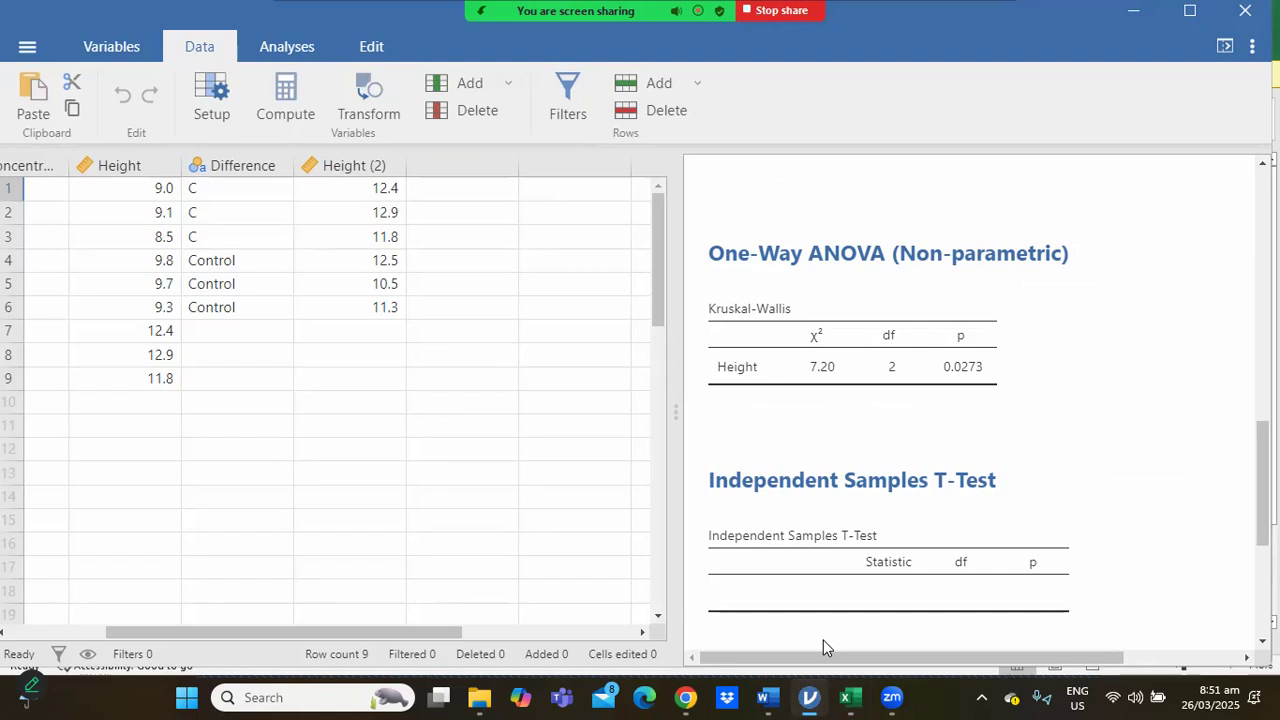
click(823, 612)
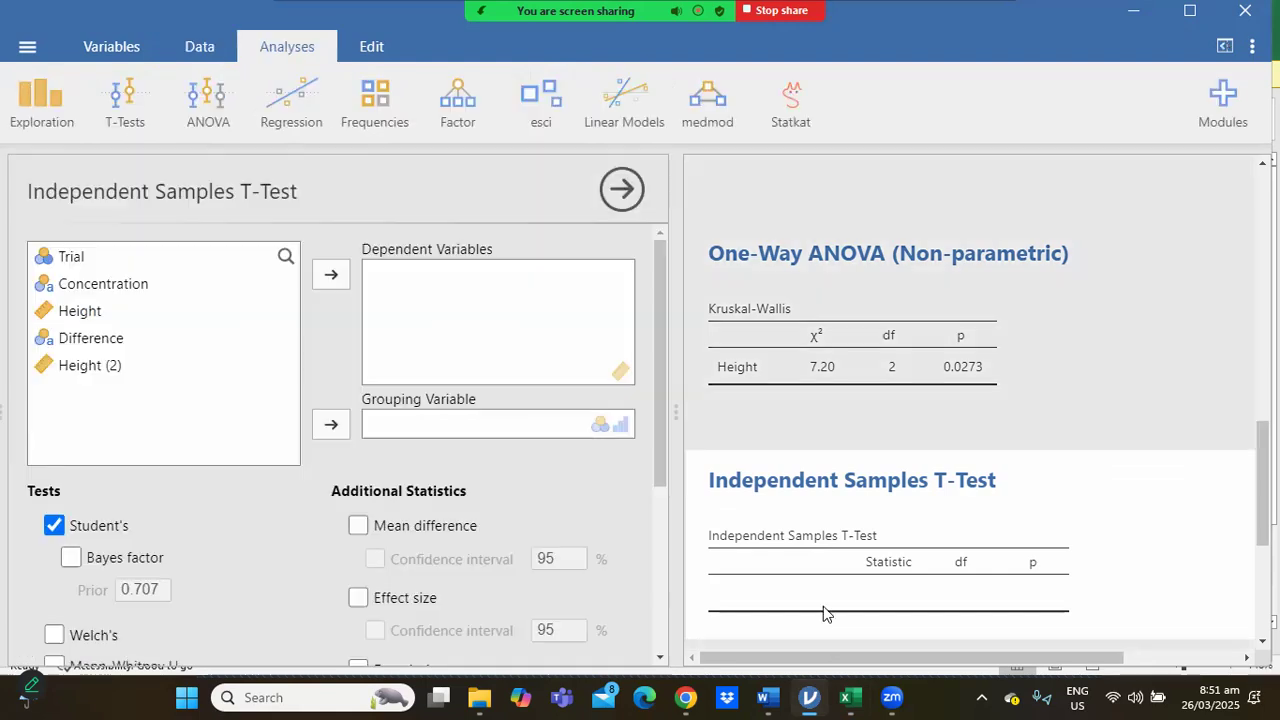
click(84, 314)
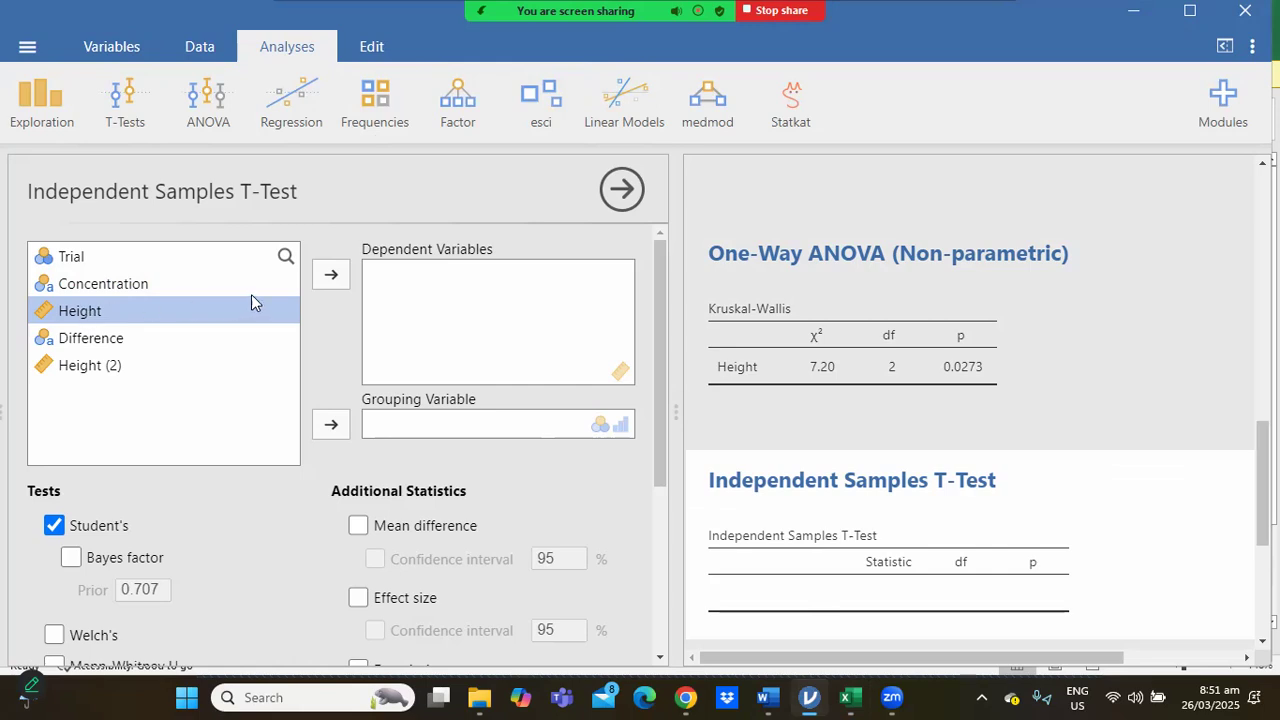
click(330, 278)
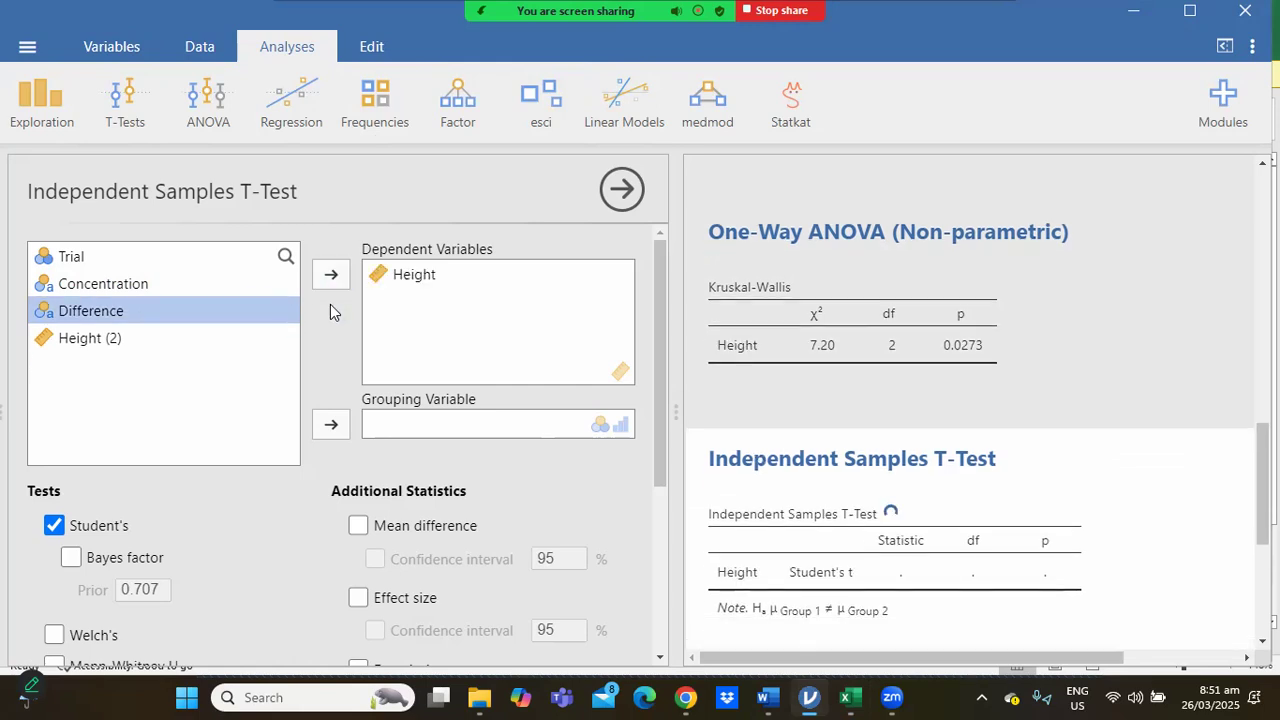
click(395, 276)
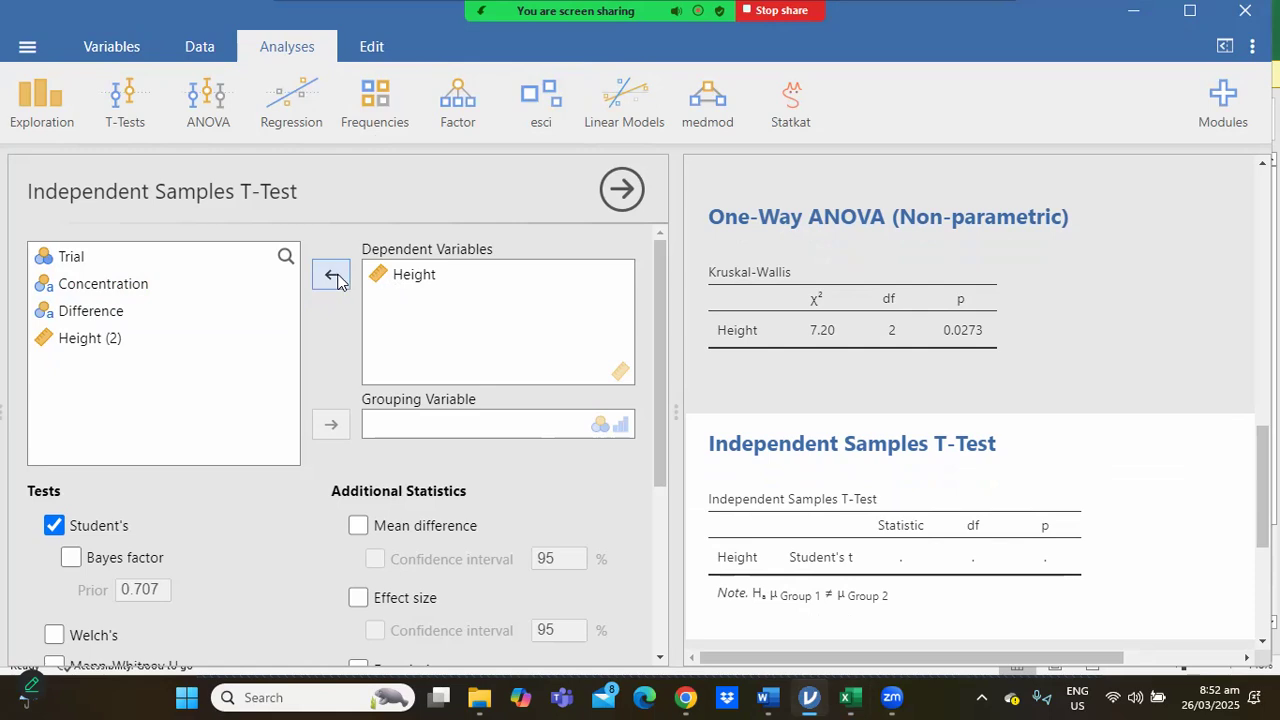
click(333, 277)
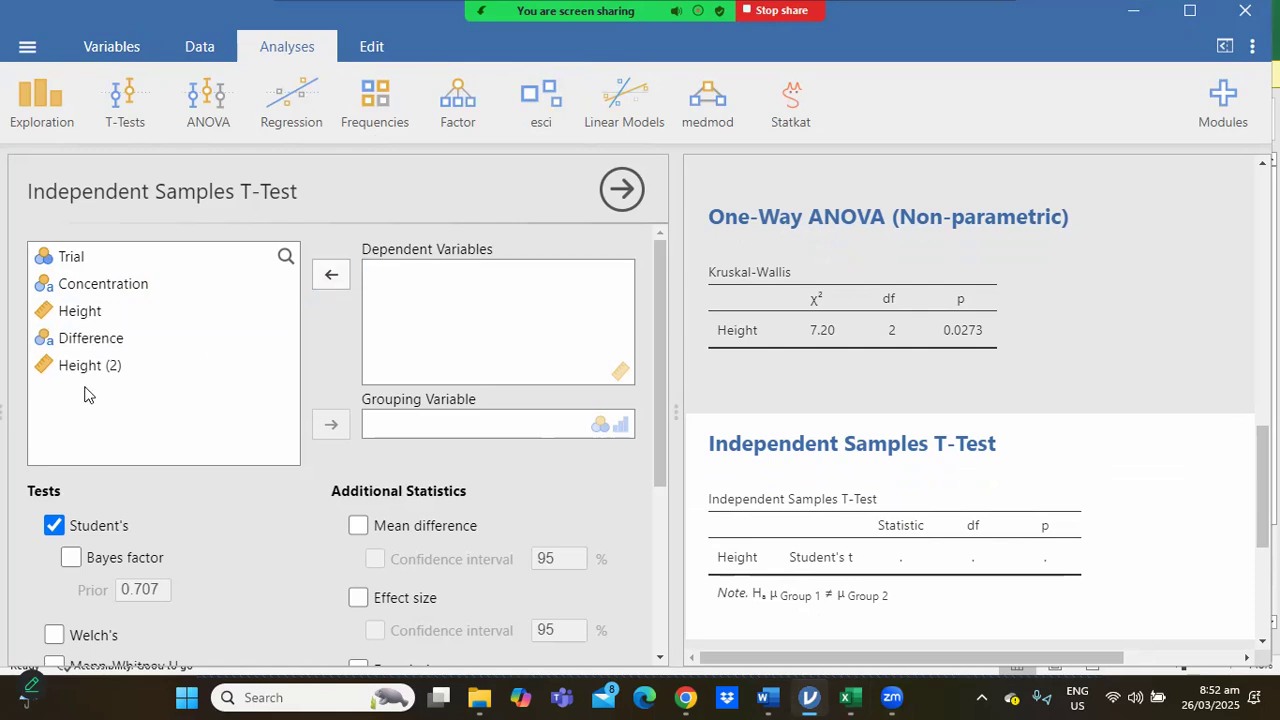
- Set Height (2) as the dependent variable and Difference as the grouping variable of the t-test, and review the result table
click(75, 366)
click(333, 284)
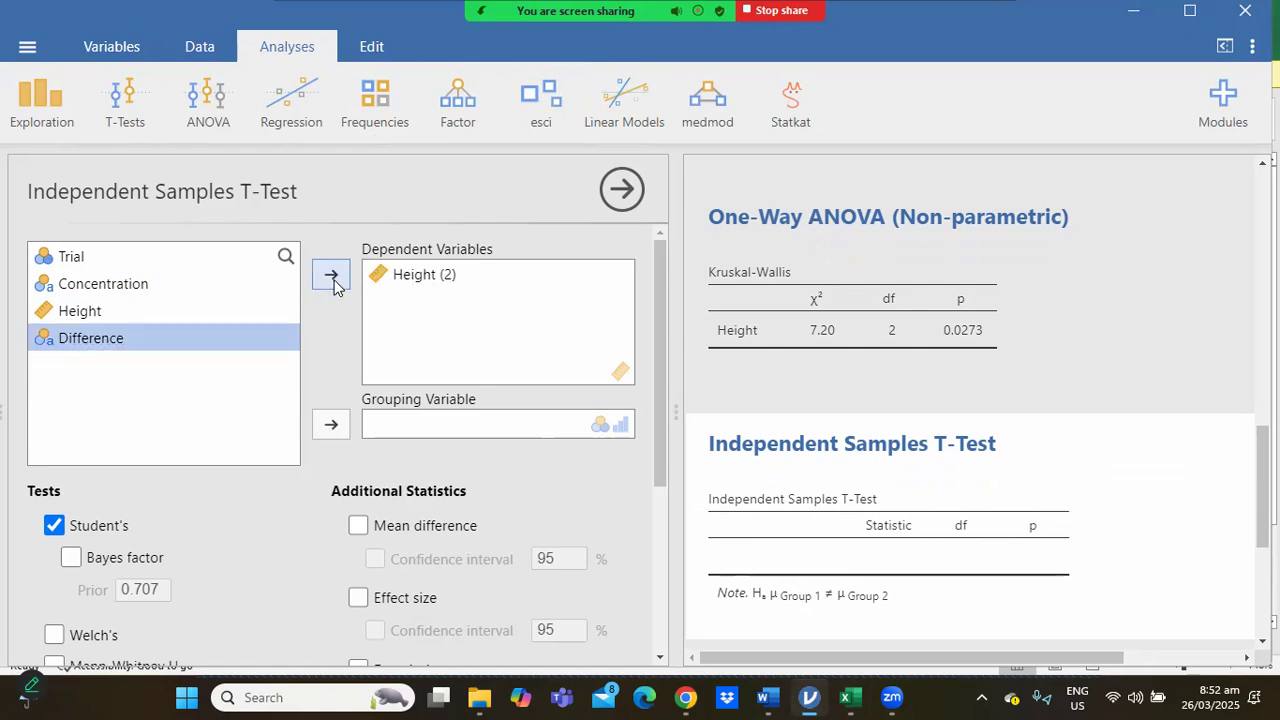
click(331, 428)
drag(658, 441, 656, 523)
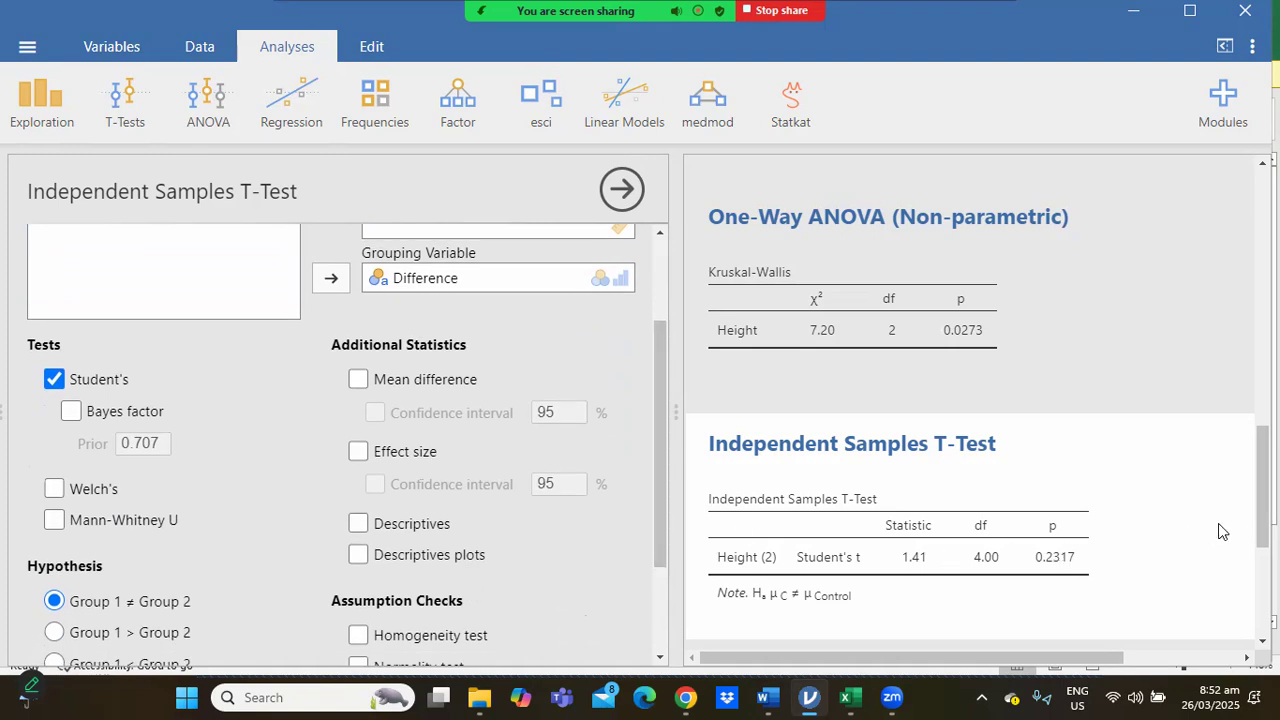
scroll(1262, 490, down, 1)
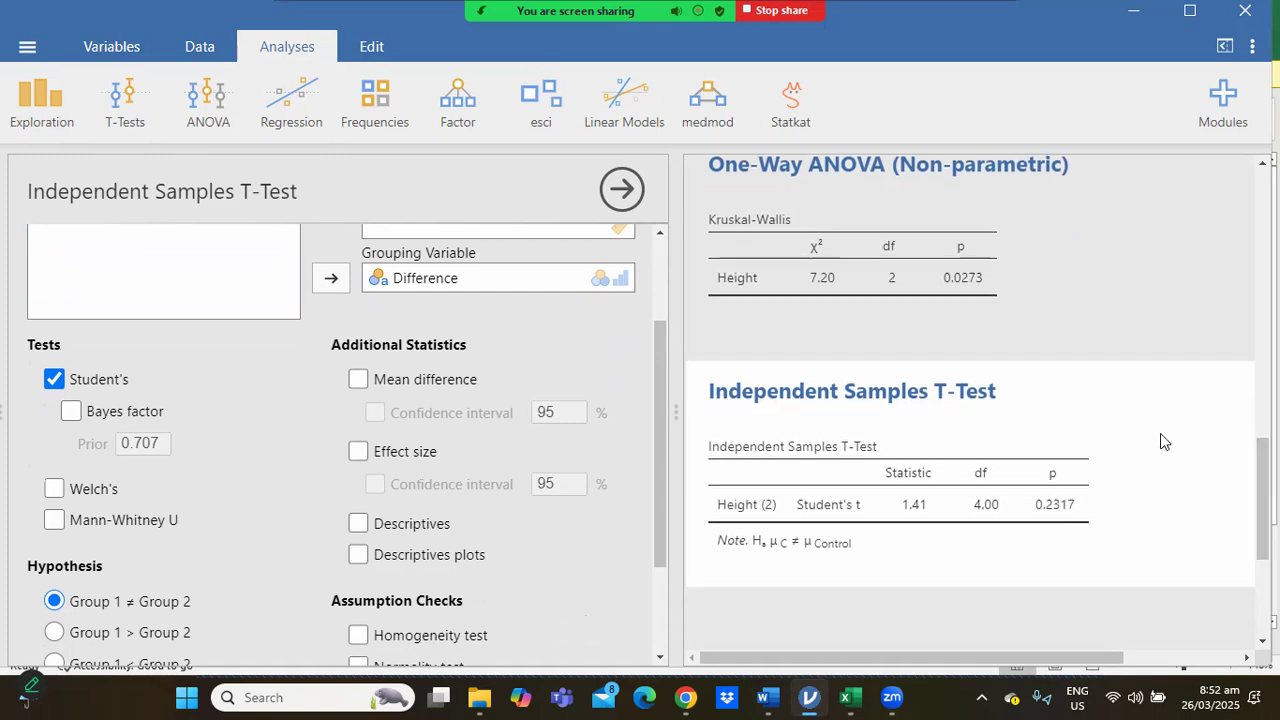
scroll(1262, 490, down, 1)
scroll(1262, 490, down, 3)
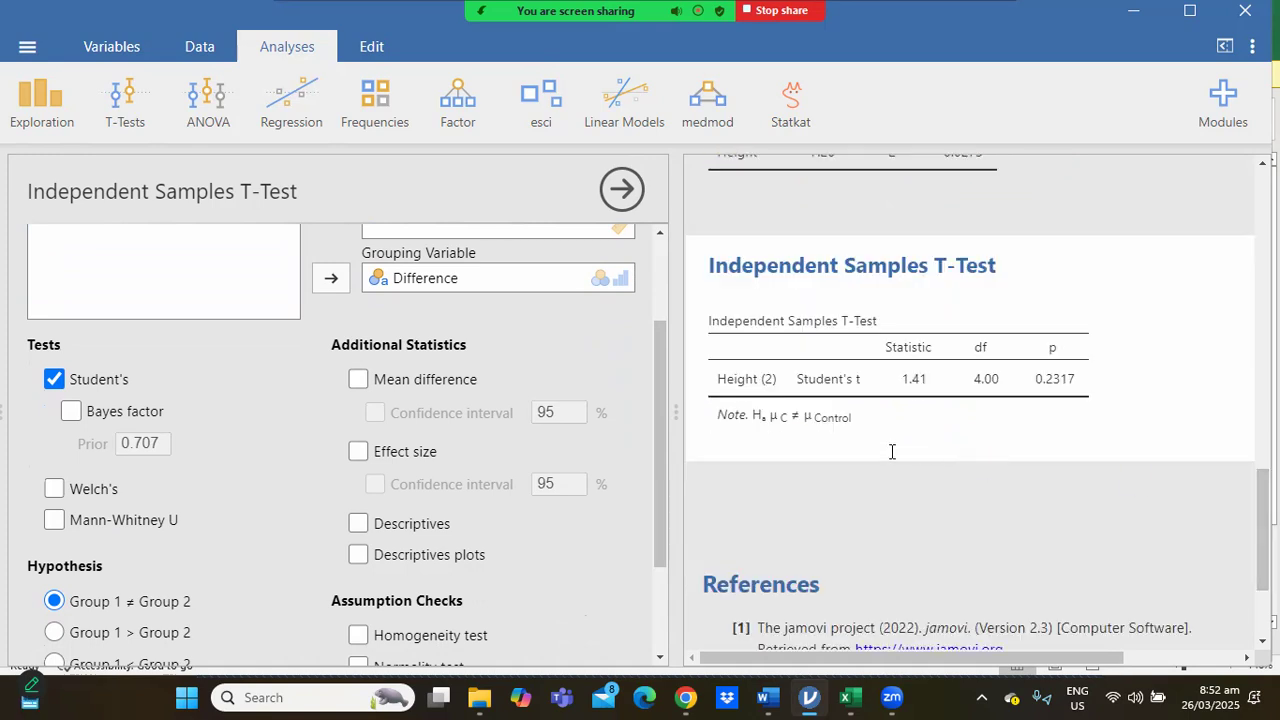
- Replace the Student's test with Mann-Whitney U, add group descriptives, and look over the updated results
click(53, 381)
click(54, 520)
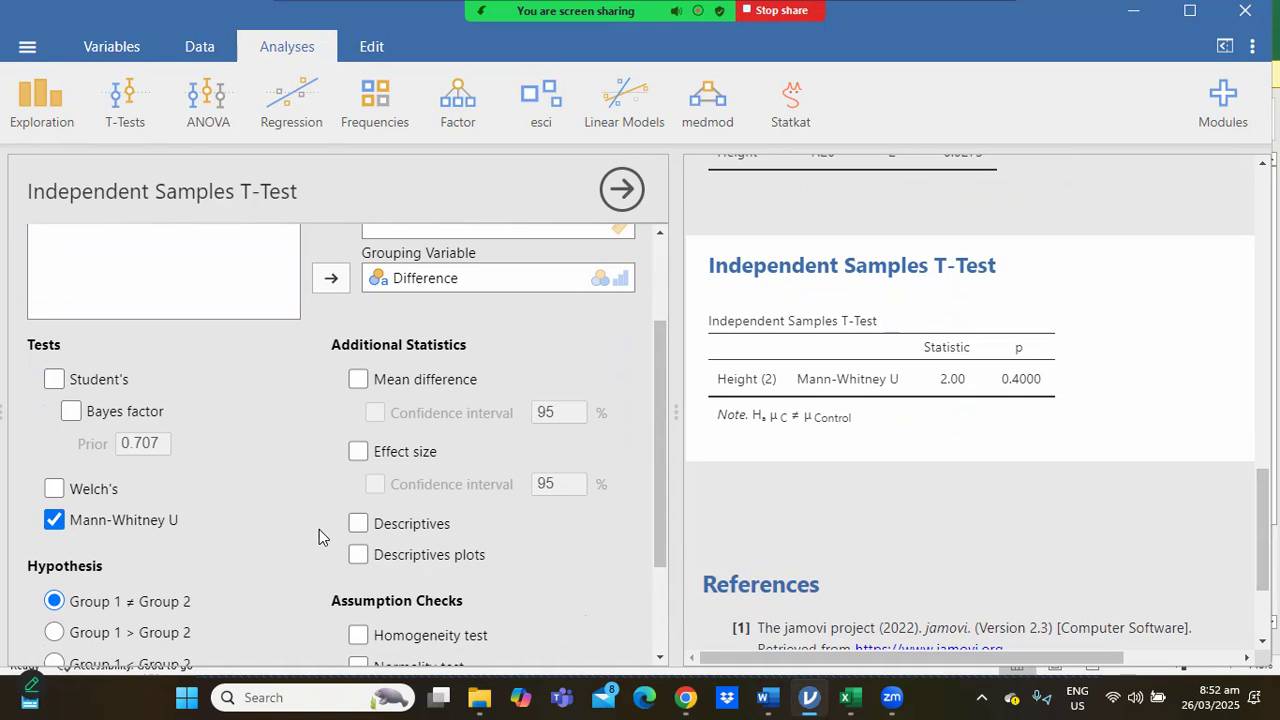
click(362, 526)
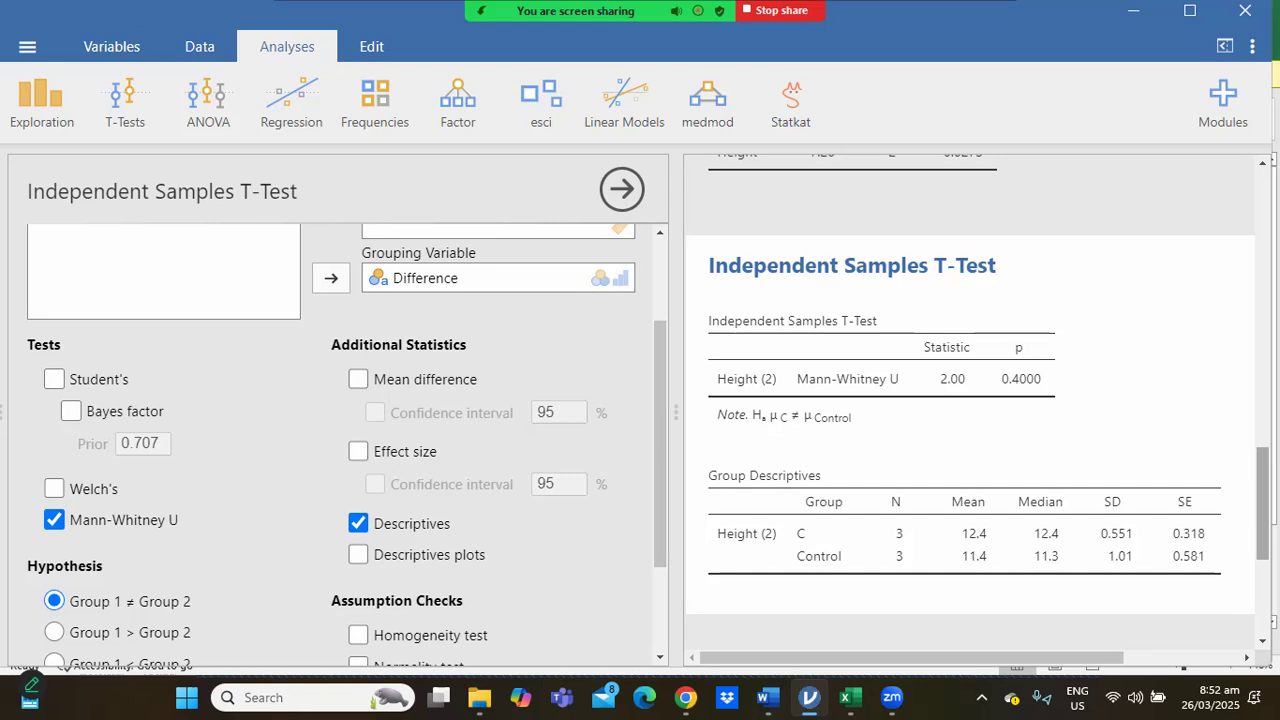
drag(1262, 503, 1262, 497)
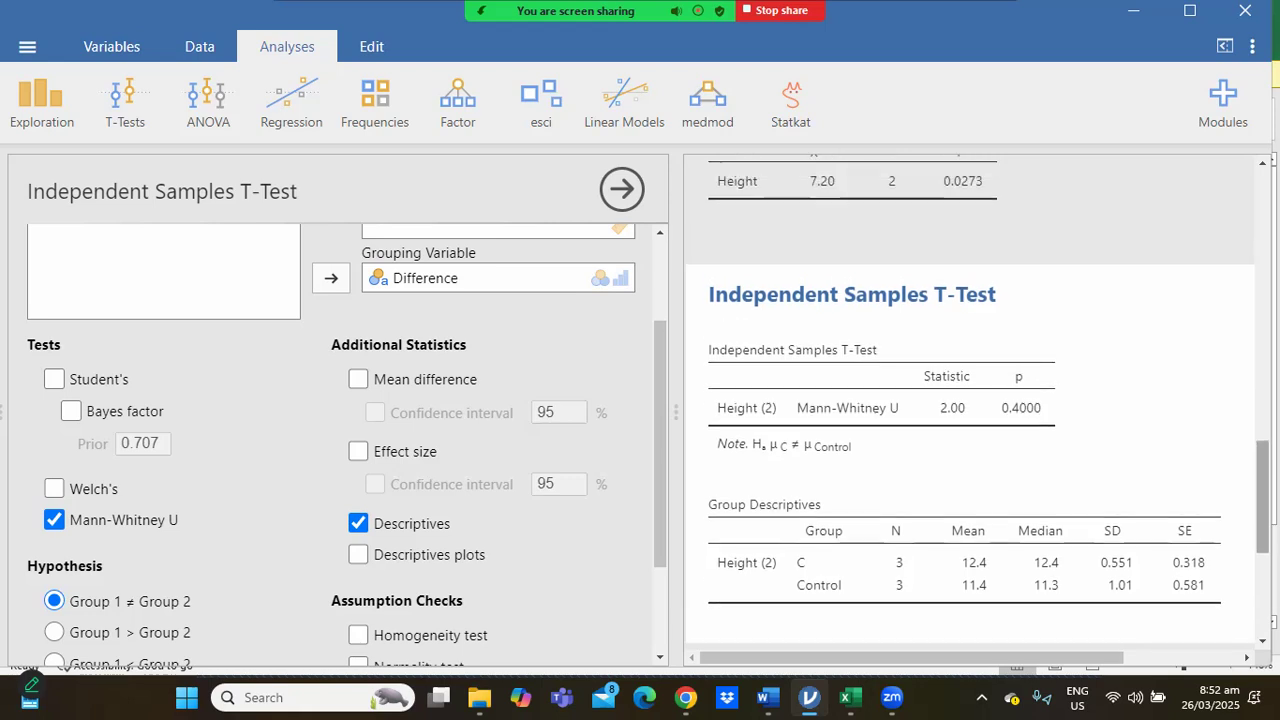
drag(1262, 497, 1262, 482)
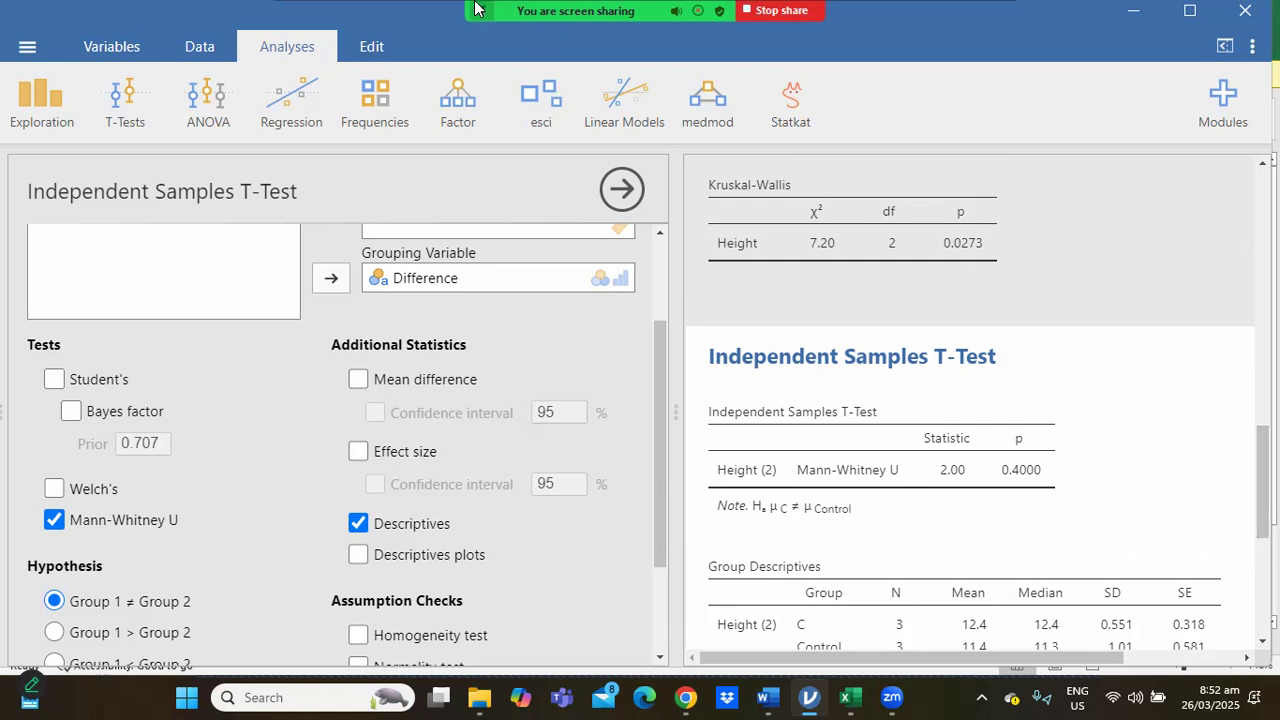
click(970, 27)
mouse_move(963, 80)
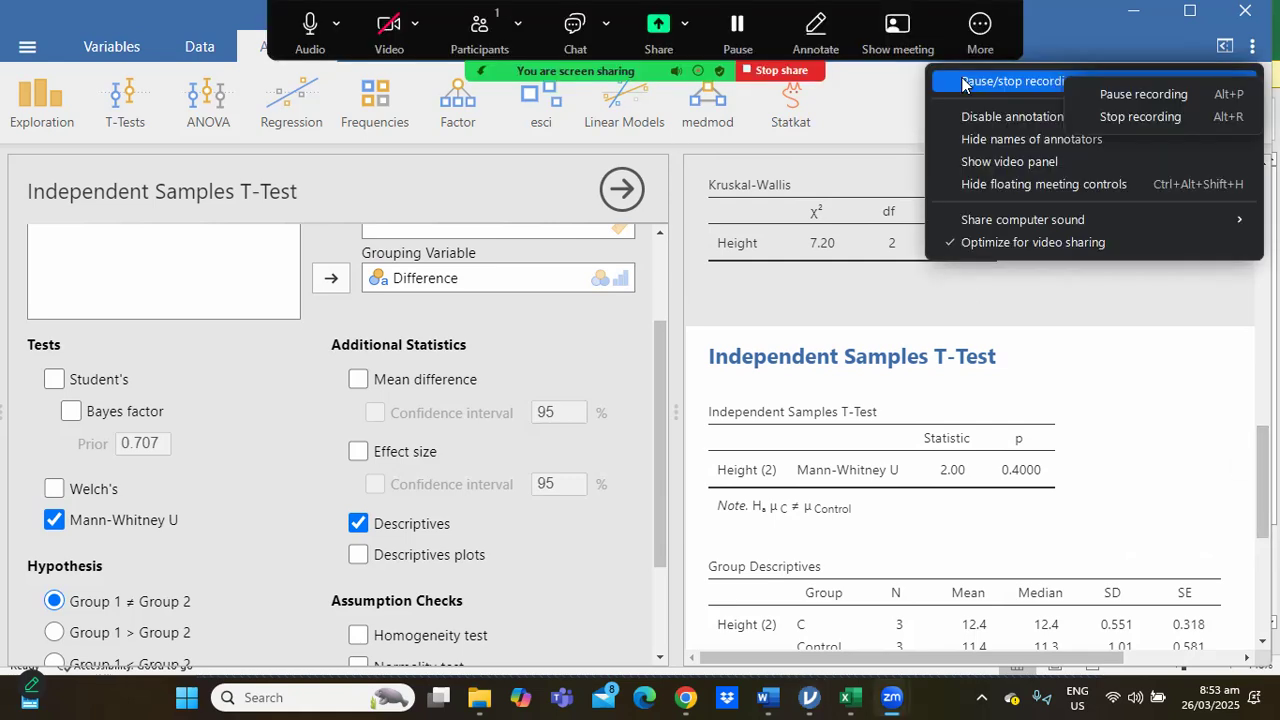